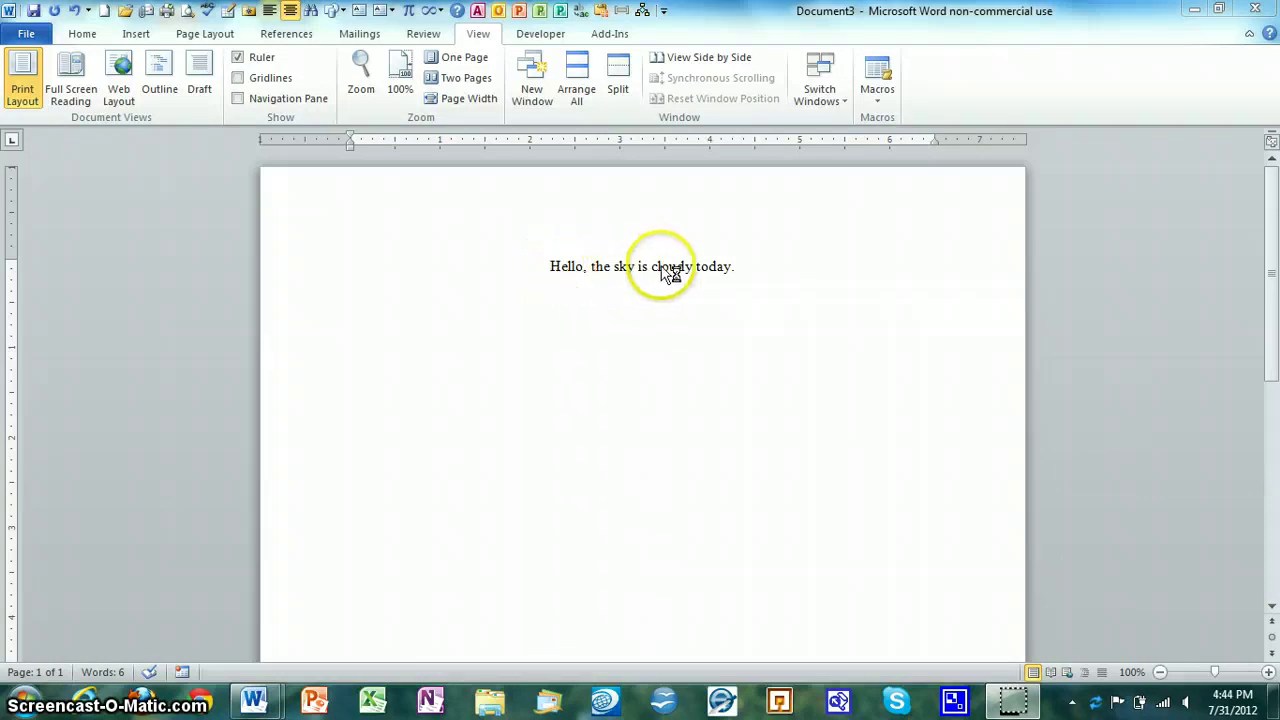
# Step: Format 'Hello, the sky is cloudy today.' as bold, italic, underlined, red Arial
pyautogui.tripleClick(725, 268)
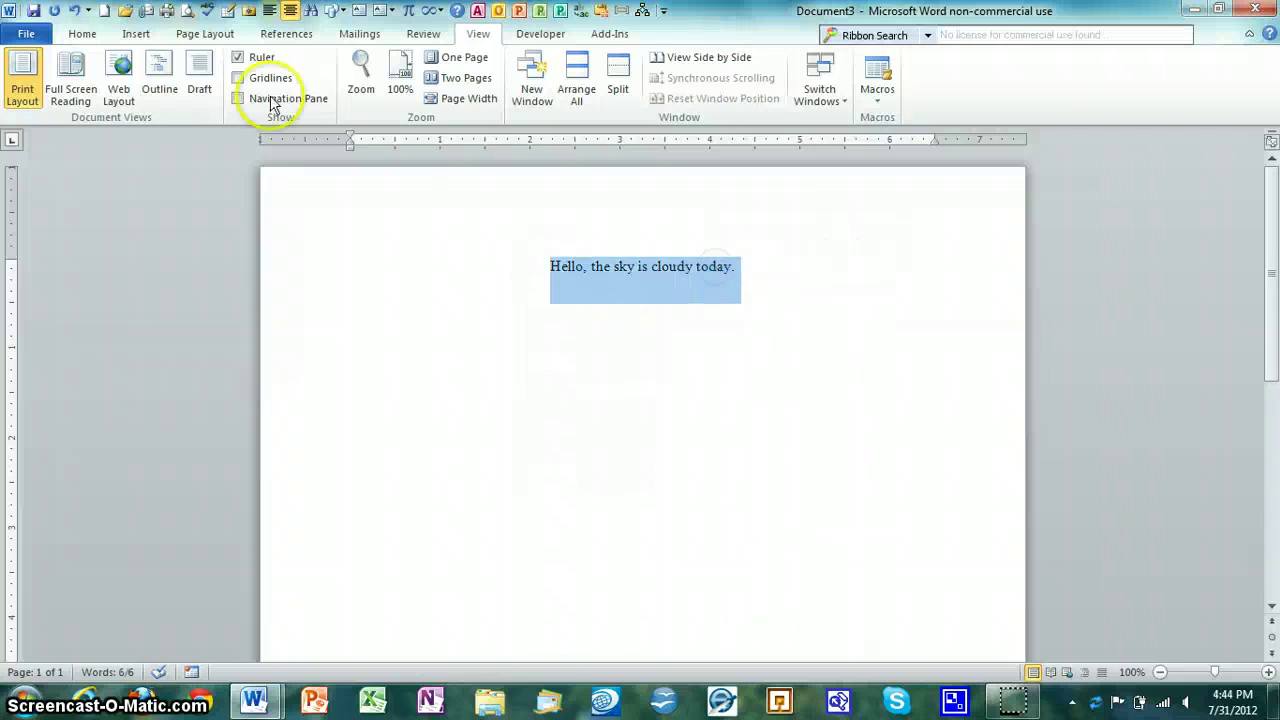
pyautogui.click(82, 33)
pyautogui.click(160, 97)
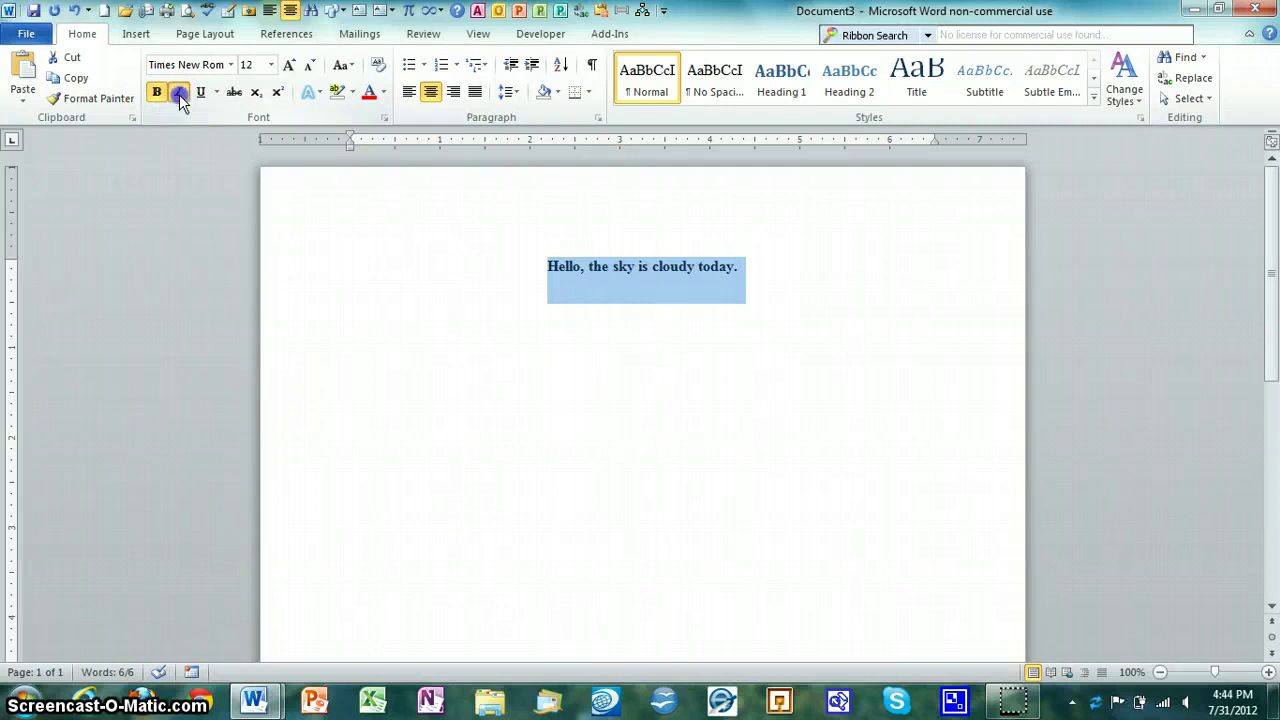
pyautogui.click(179, 95)
pyautogui.click(200, 92)
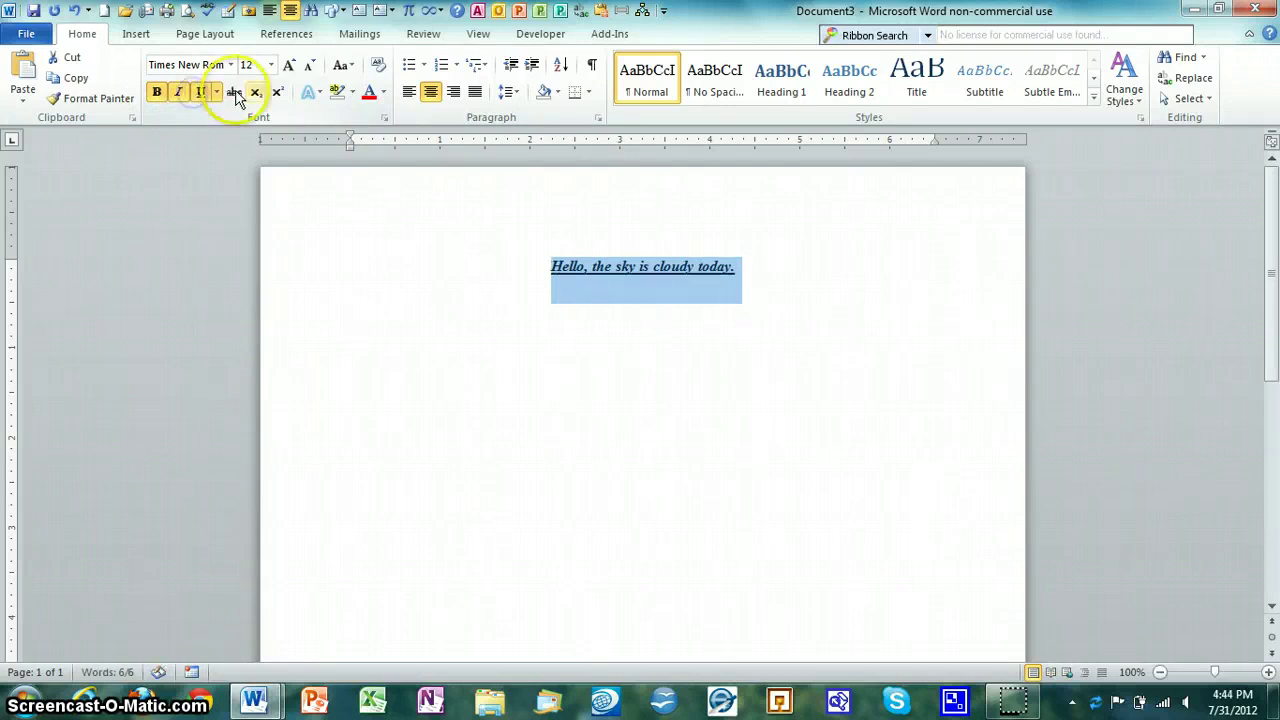
pyautogui.click(366, 93)
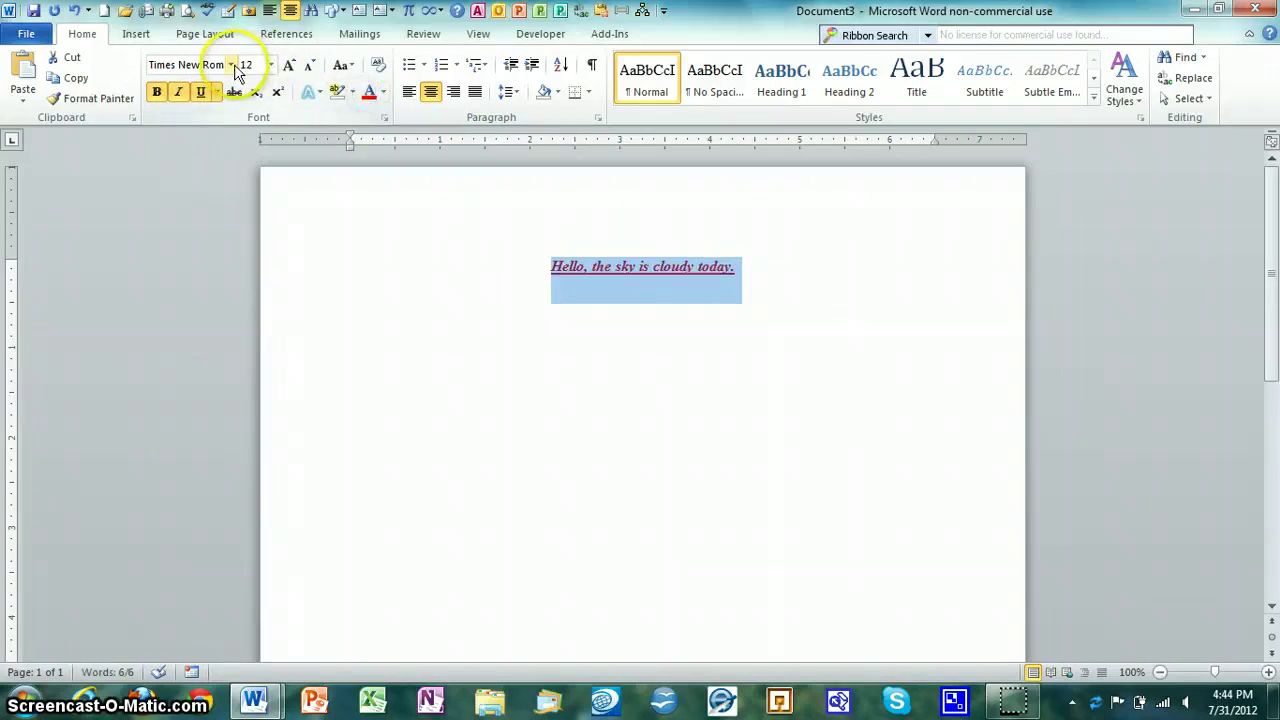
pyautogui.click(230, 64)
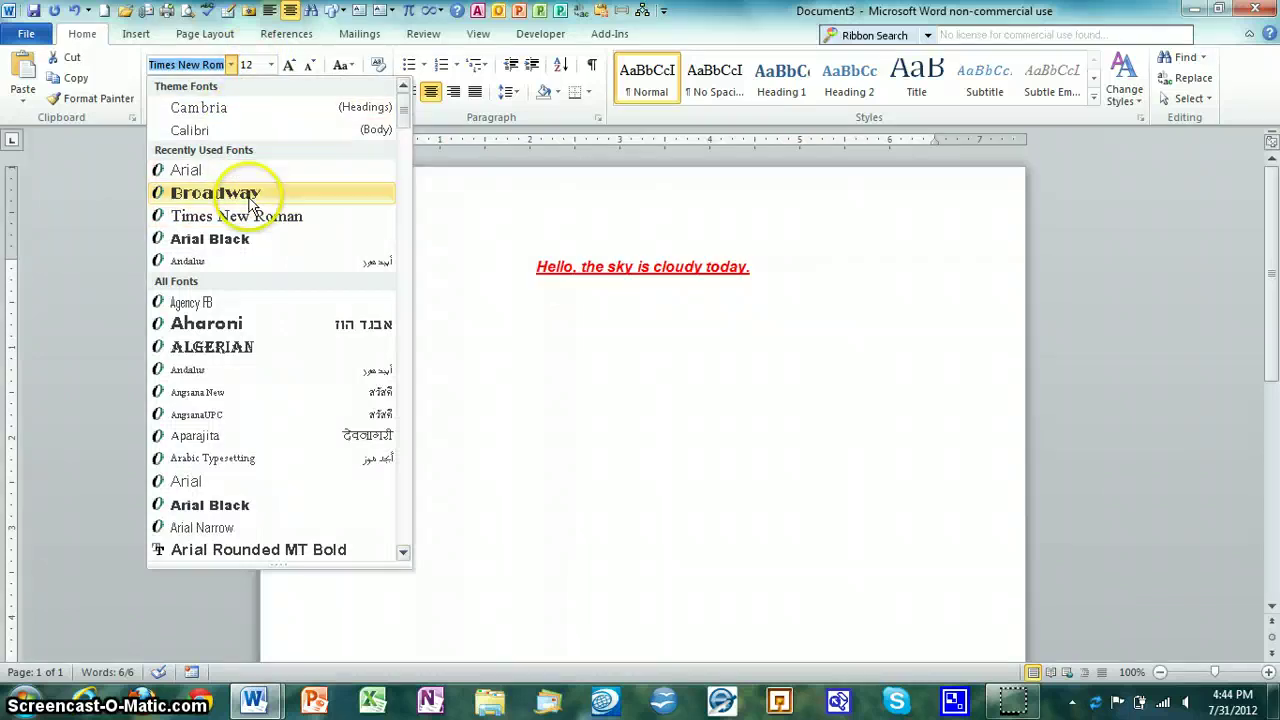
pyautogui.click(203, 174)
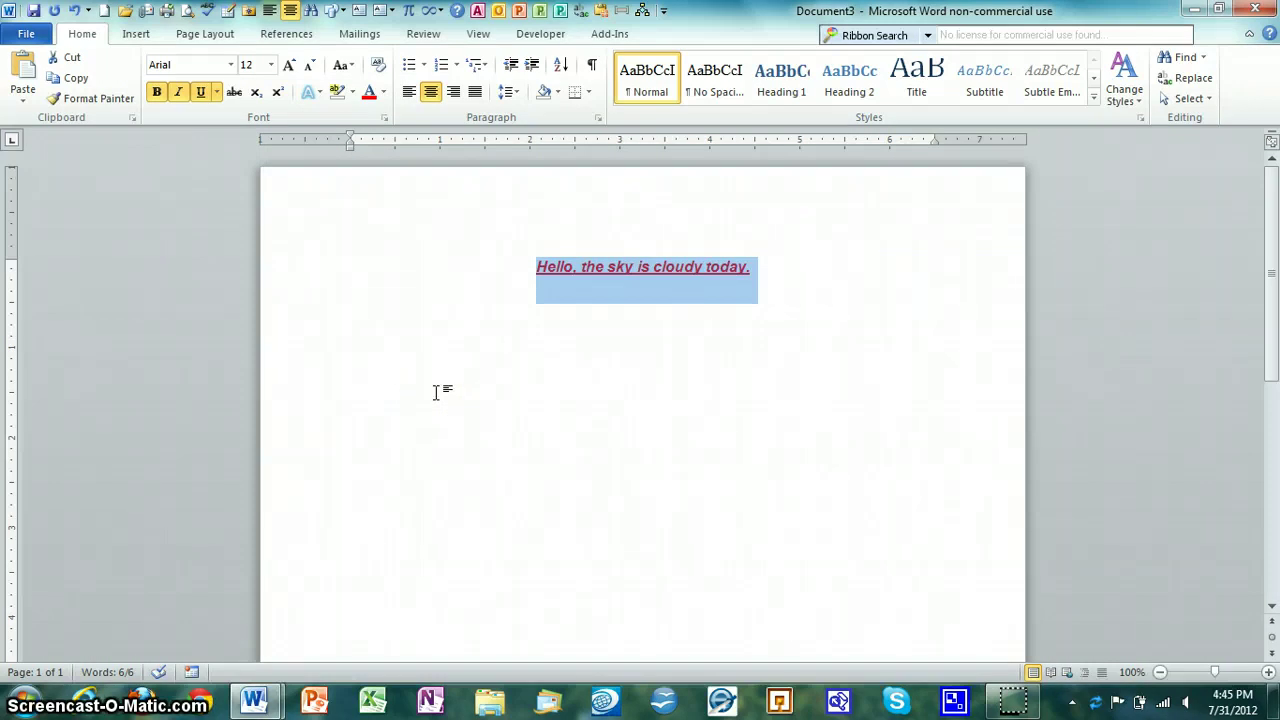
pyautogui.click(728, 302)
pyautogui.tripleClick(724, 277)
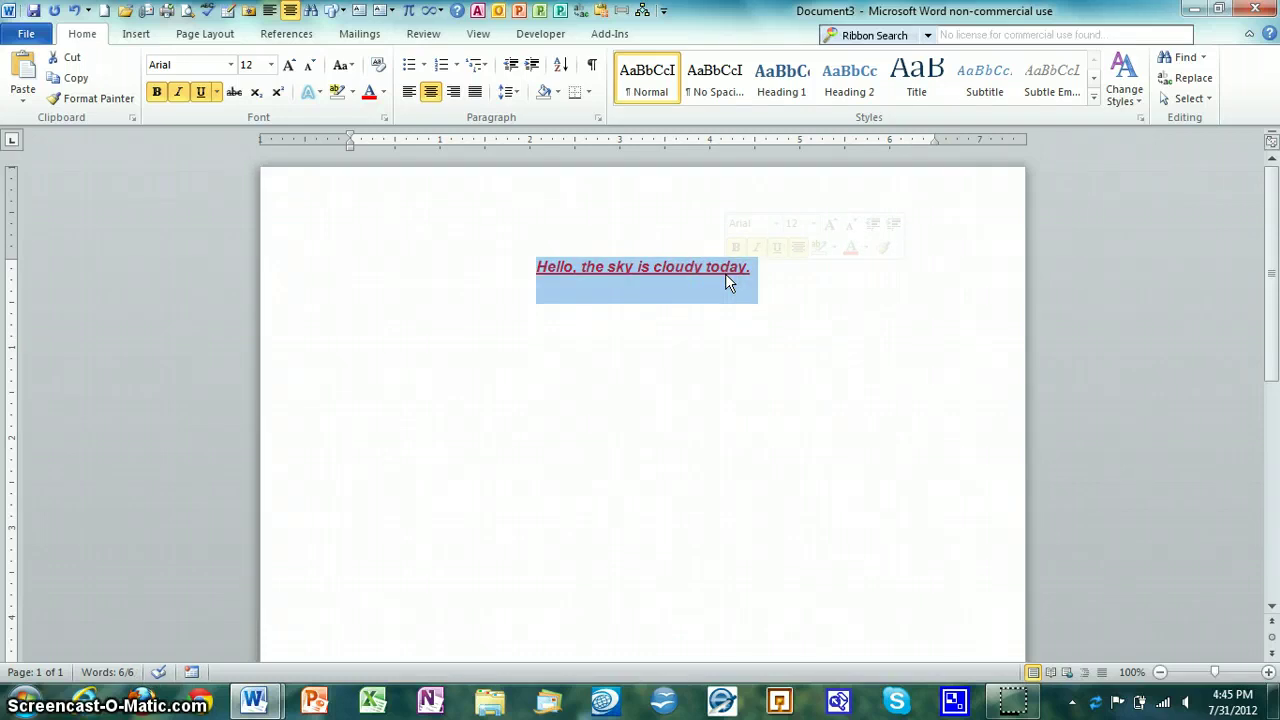
pyautogui.press('Delete')
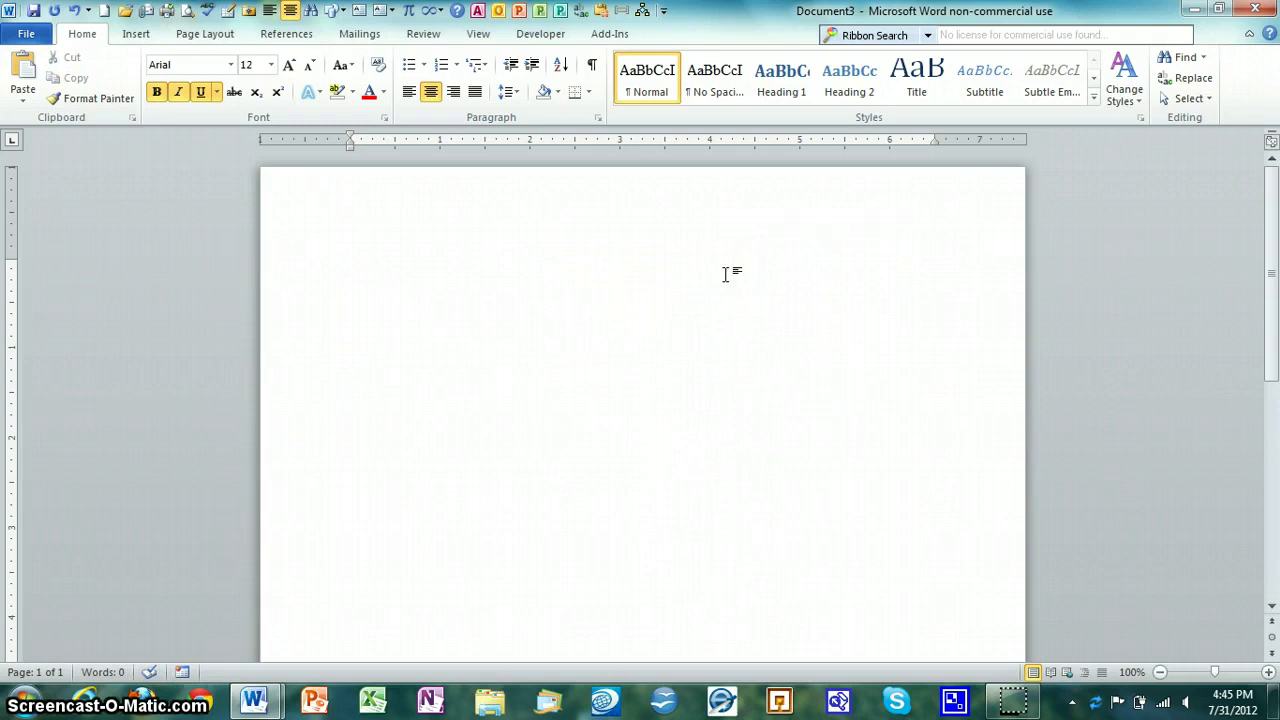
pyautogui.hotkey('ctrl', 'z')
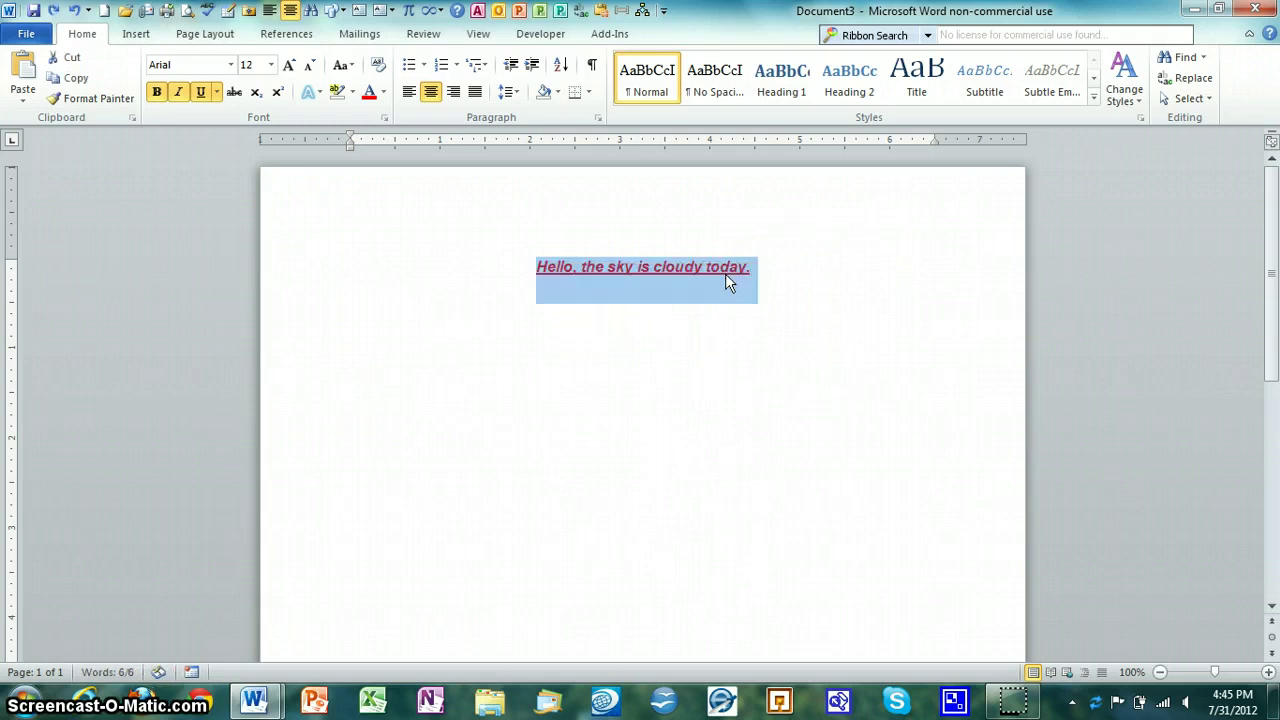
pyautogui.click(376, 70)
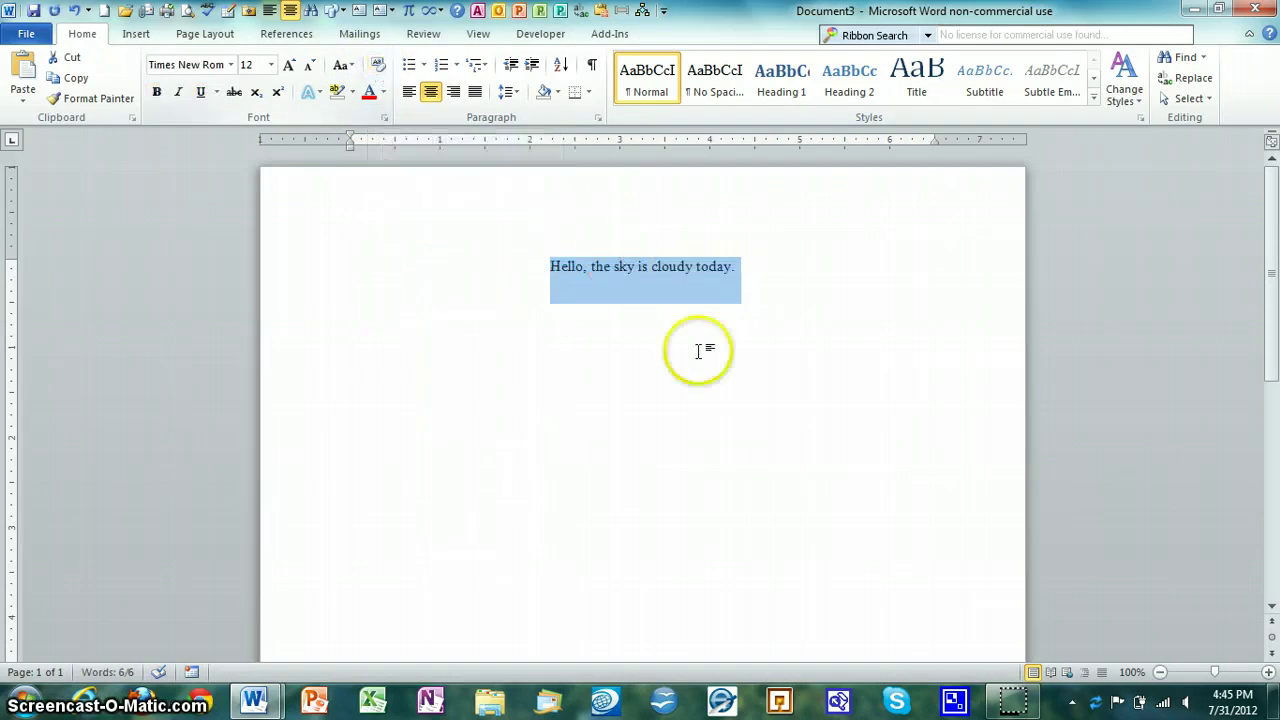
pyautogui.click(728, 375)
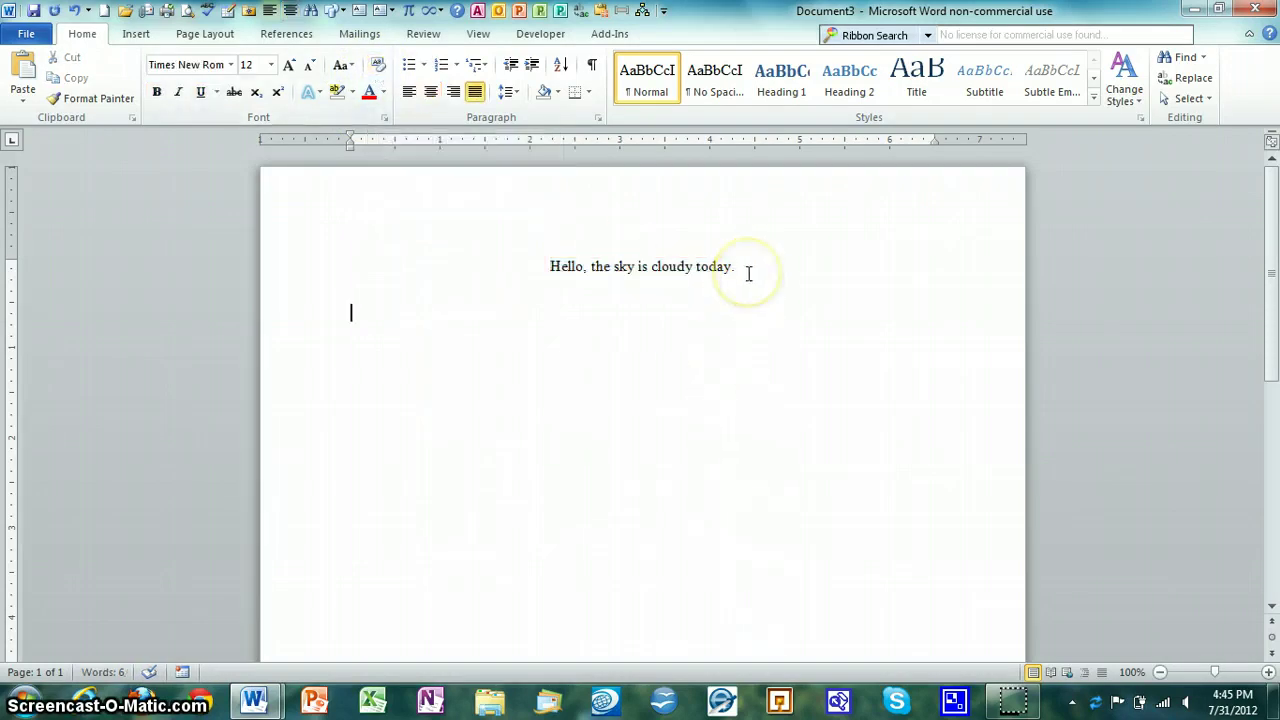
pyautogui.click(745, 271)
pyautogui.hotkey('ctrl', 'z')
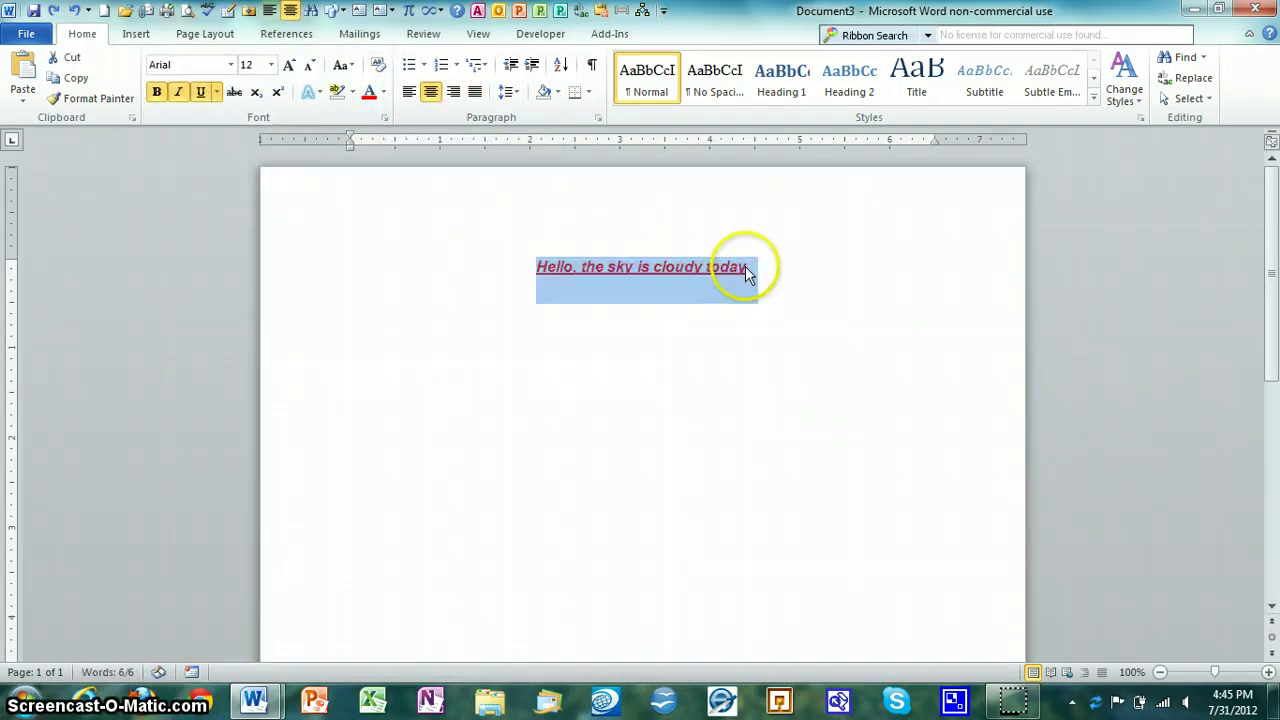
pyautogui.click(732, 441)
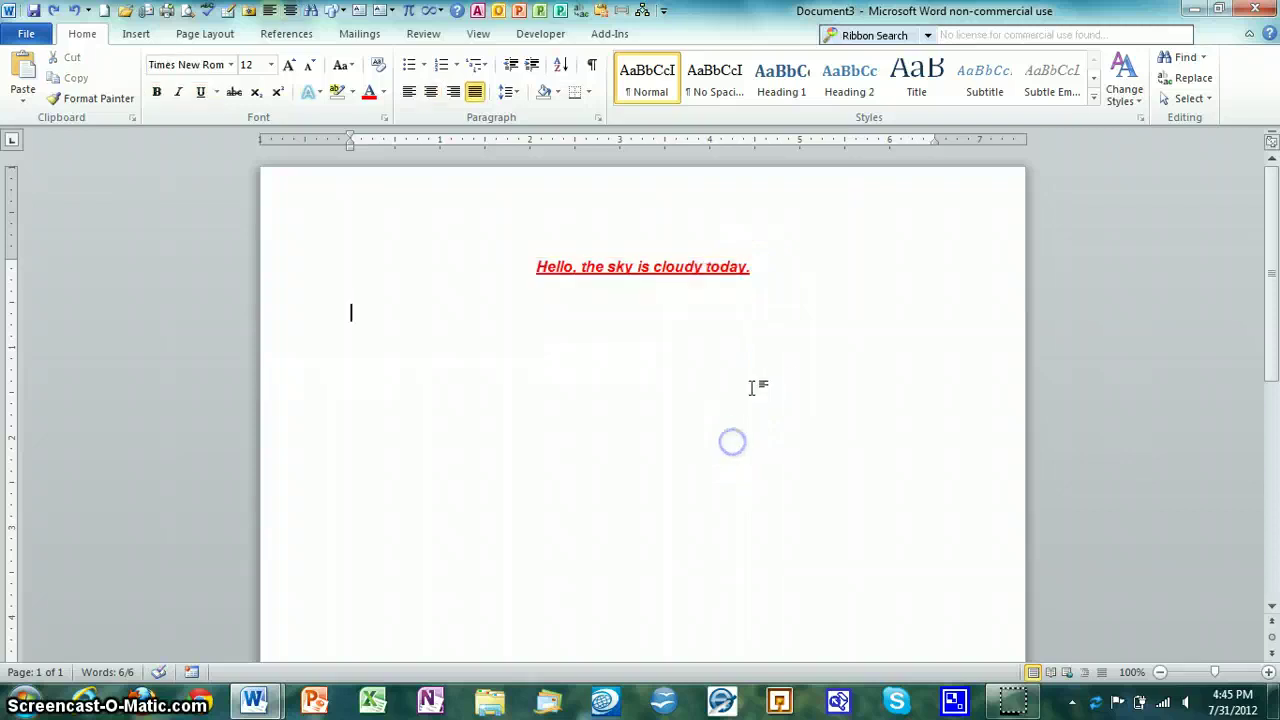
pyautogui.click(765, 285)
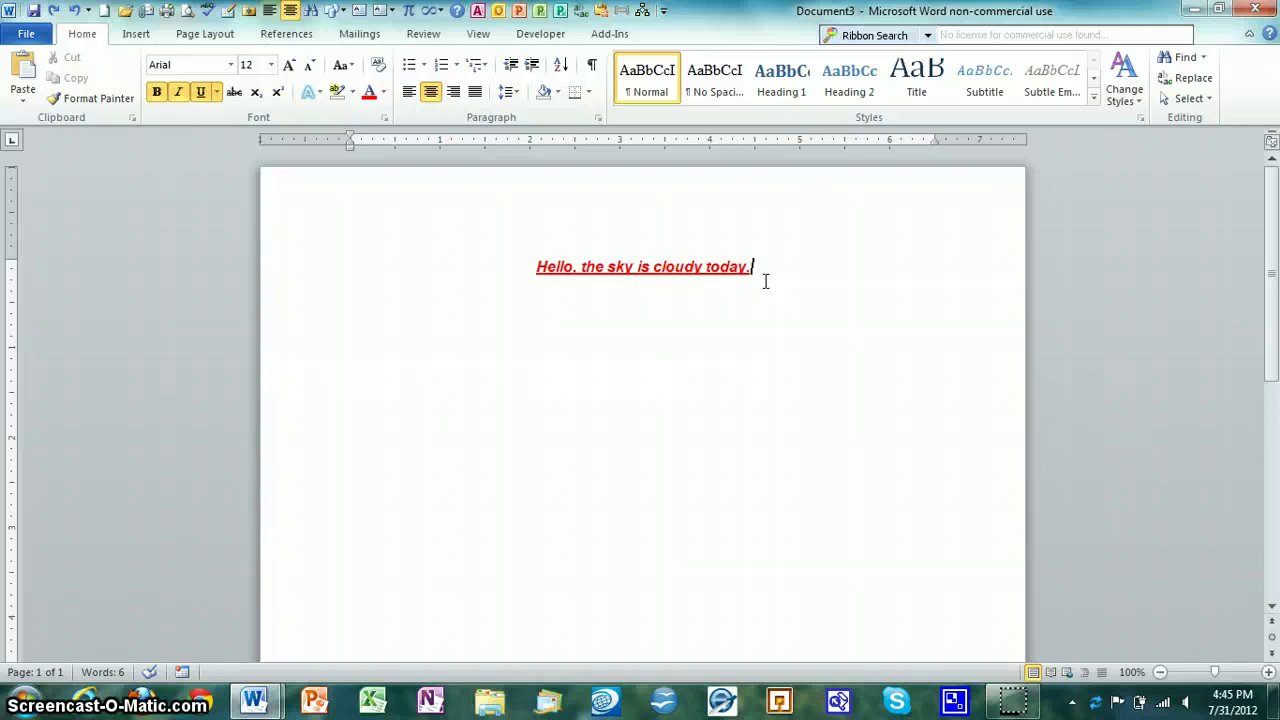
# Step: Show Document3 side by side with the 'iPad 4? Already?' article and toggle synchronous scrolling
pyautogui.click(714, 437)
pyautogui.click(478, 36)
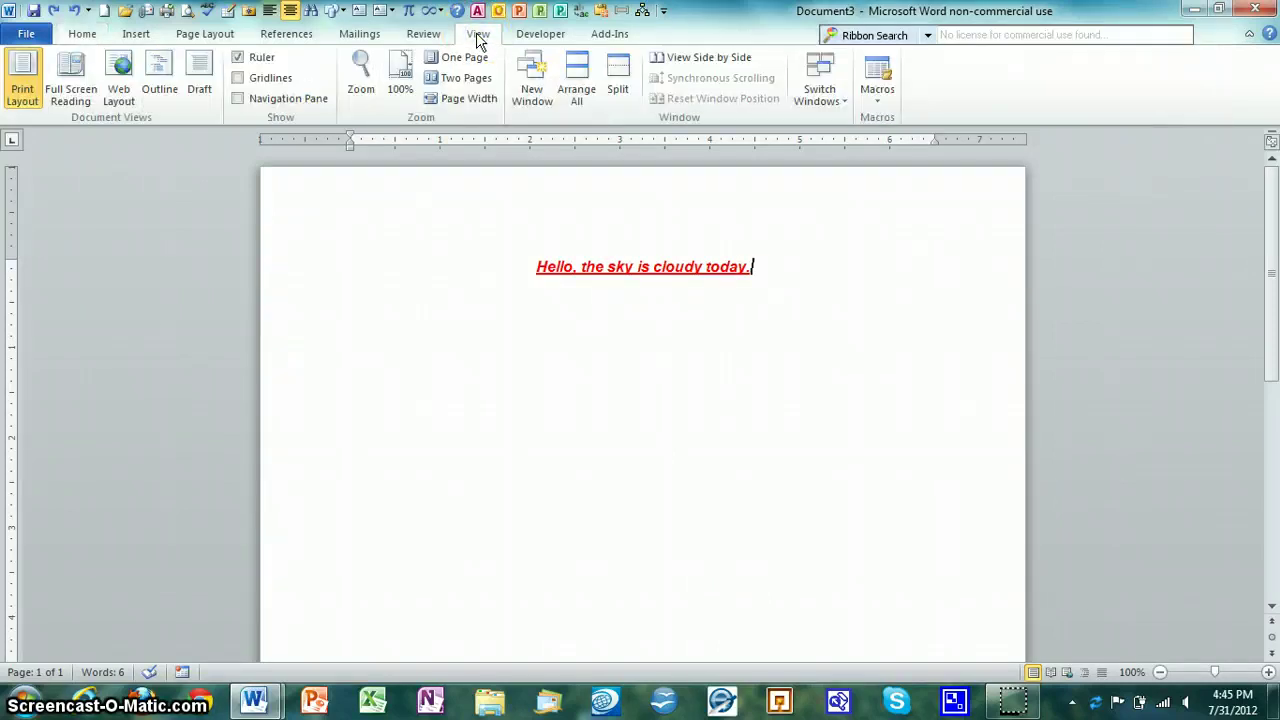
pyautogui.click(488, 46)
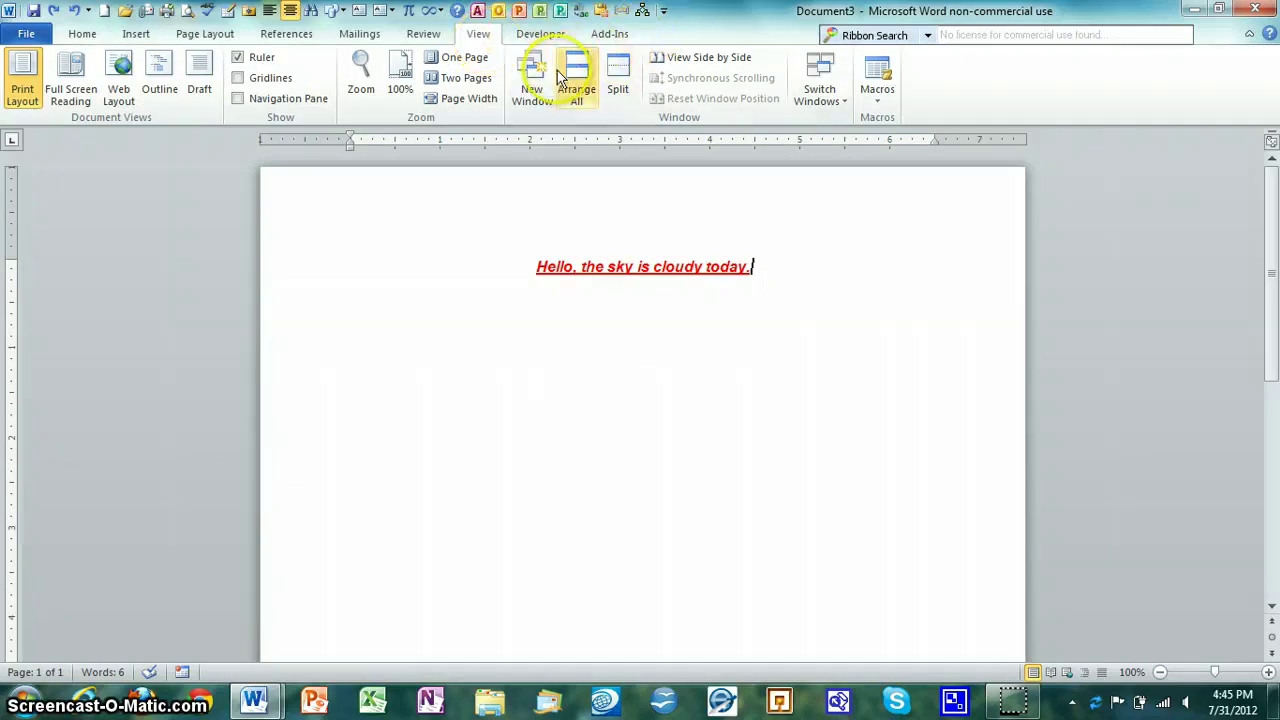
pyautogui.click(660, 59)
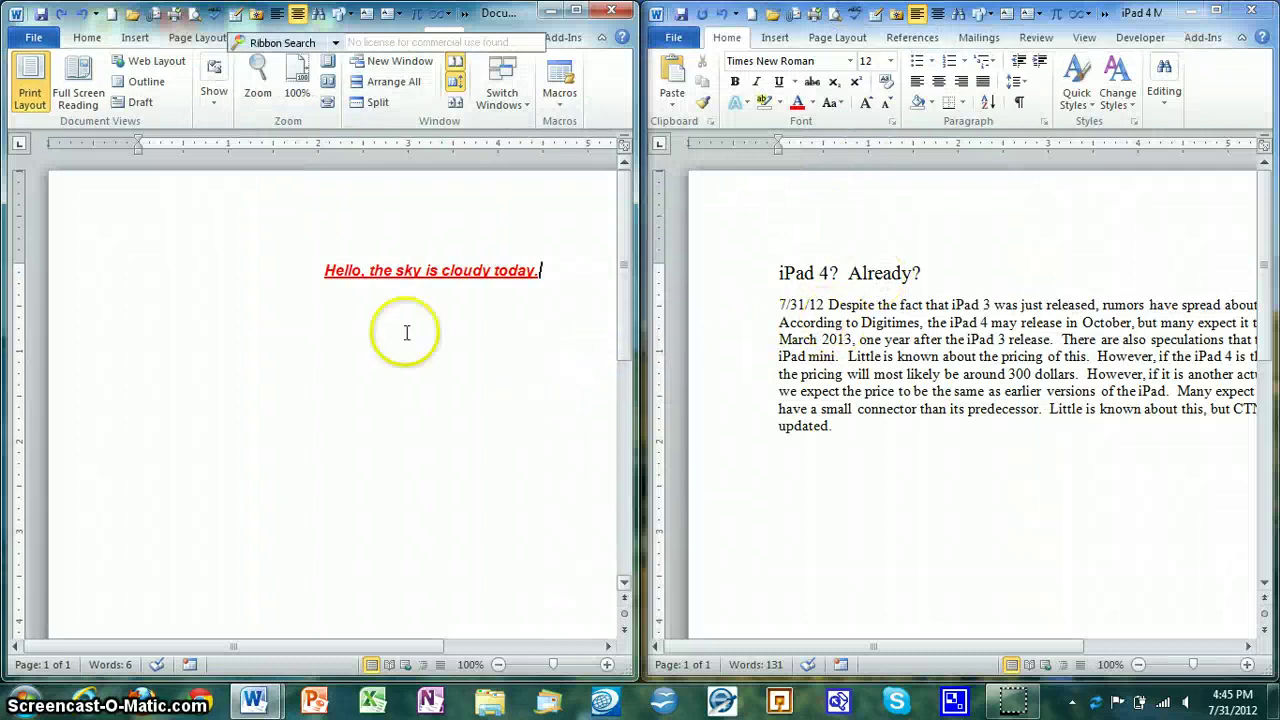
pyautogui.click(455, 85)
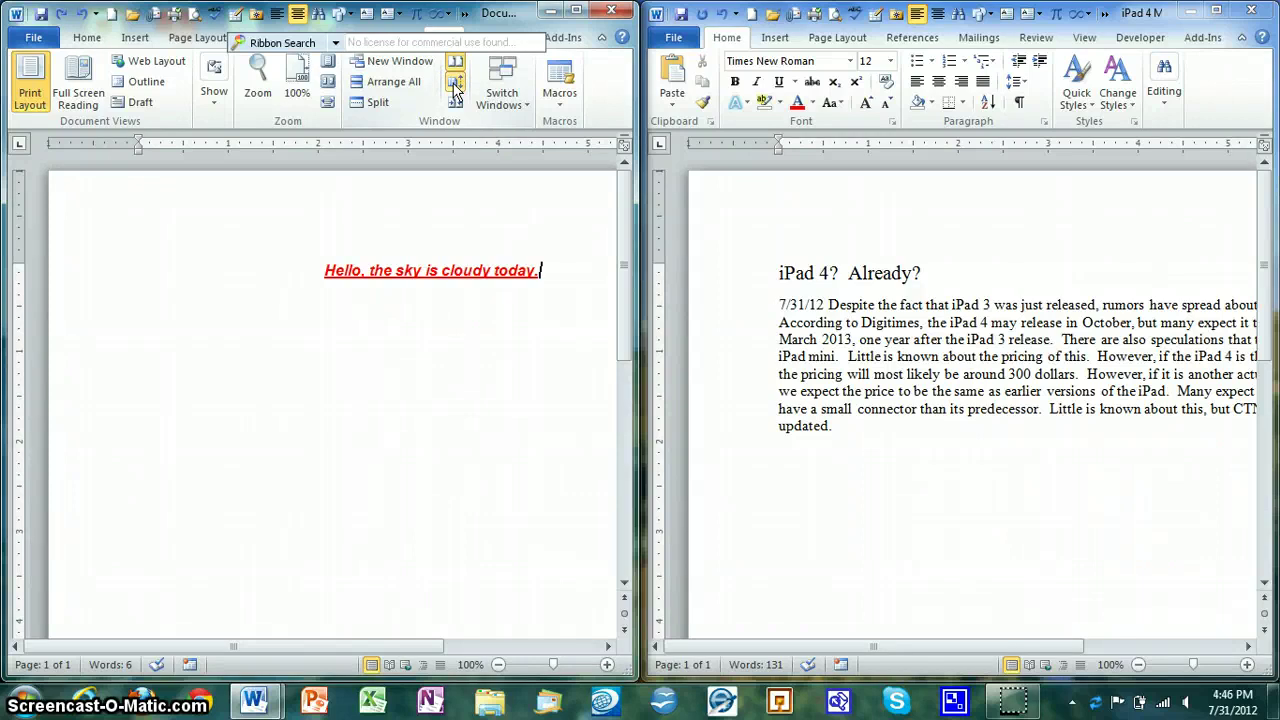
# Step: Scroll the iPad 4 article, turn synchronous scrolling off, and end the side-by-side view
pyautogui.click(805, 205)
pyautogui.scroll(-4, 805, 205)
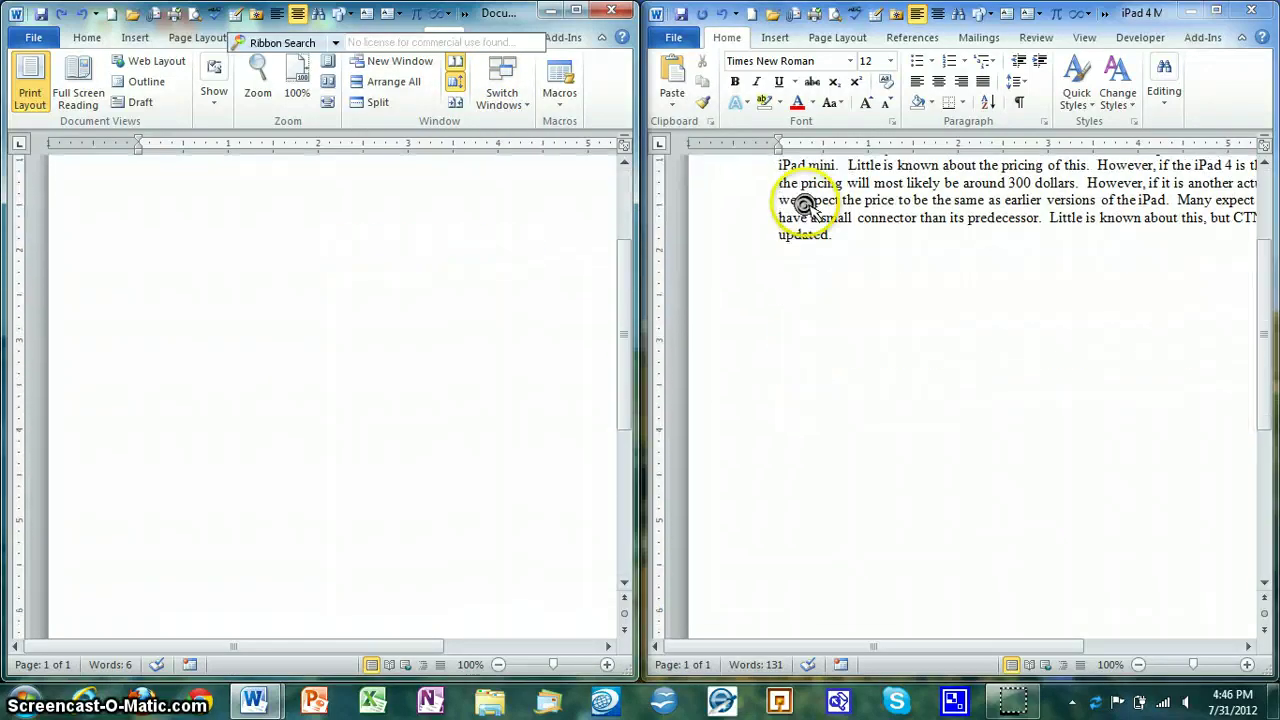
pyautogui.scroll(-3, 805, 205)
pyautogui.scroll(7, 805, 205)
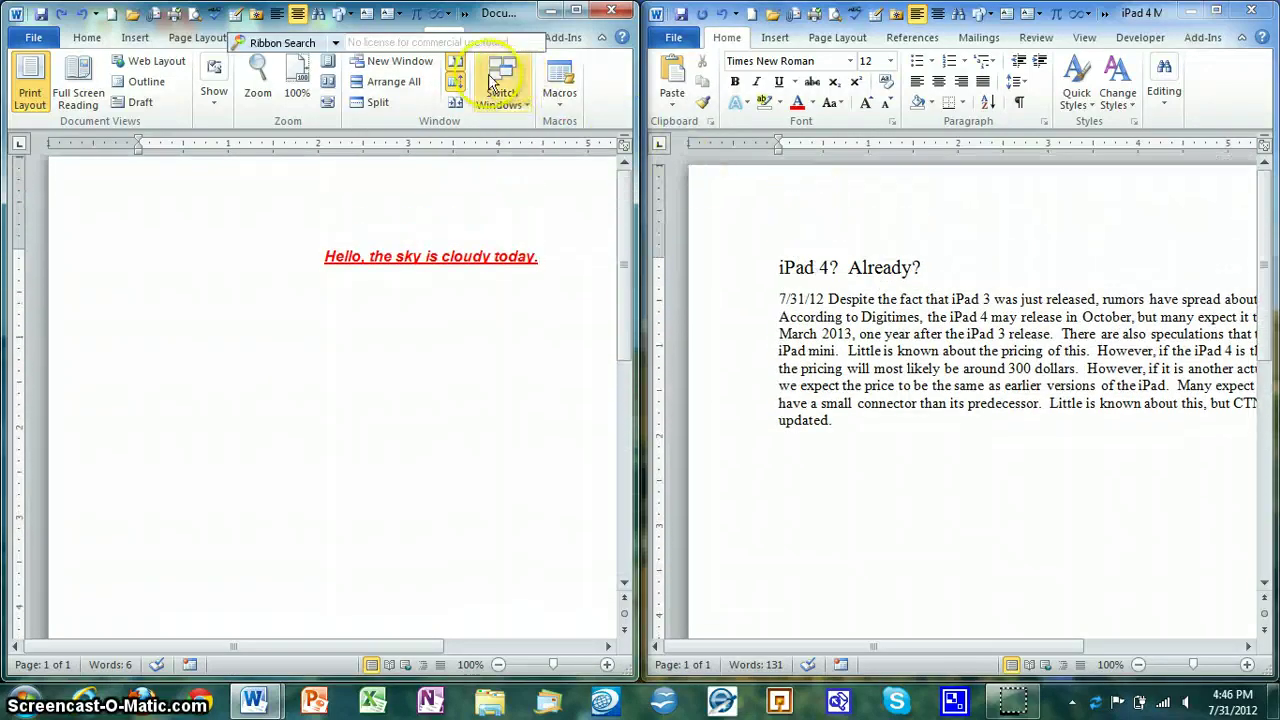
pyautogui.click(455, 82)
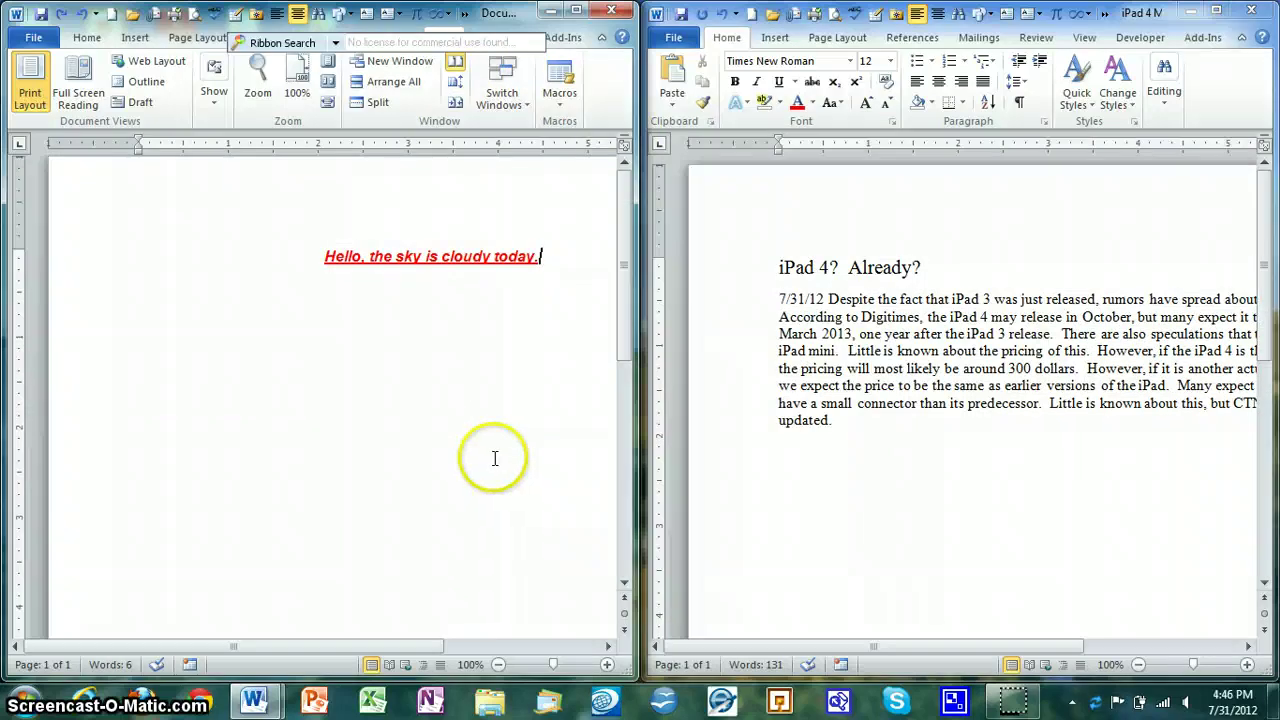
pyautogui.scroll(1, 541, 558)
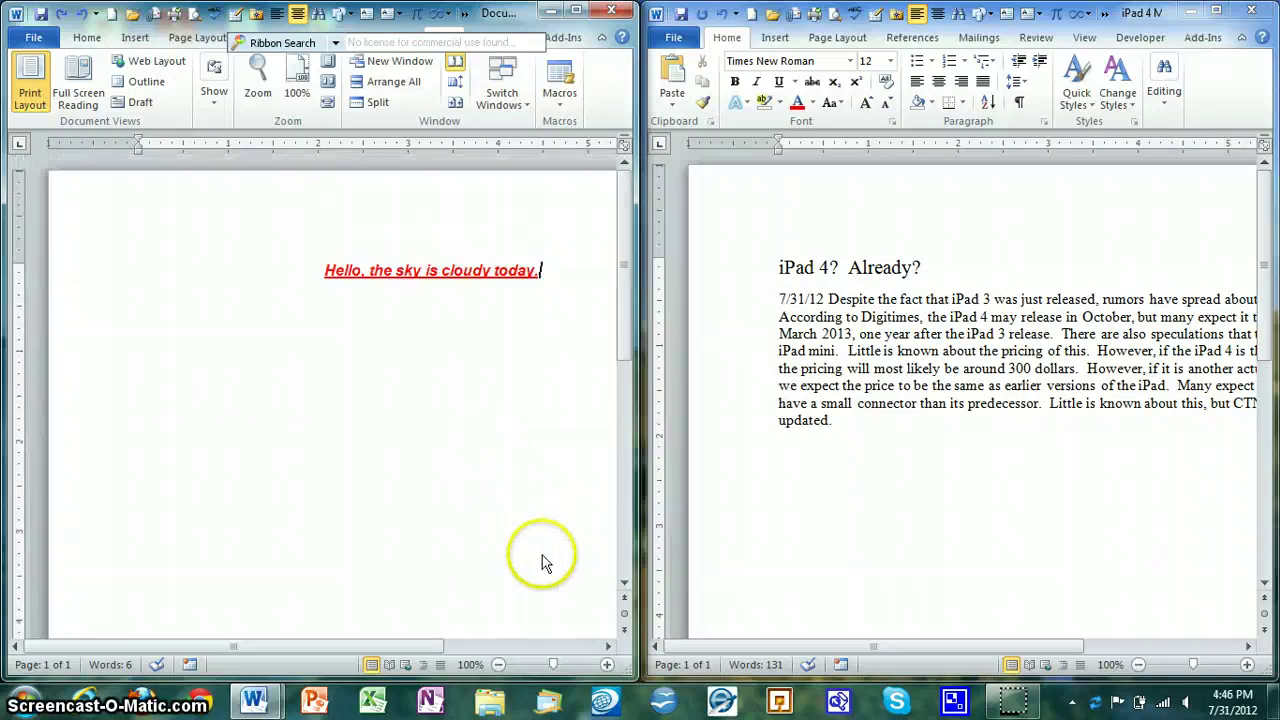
pyautogui.click(456, 67)
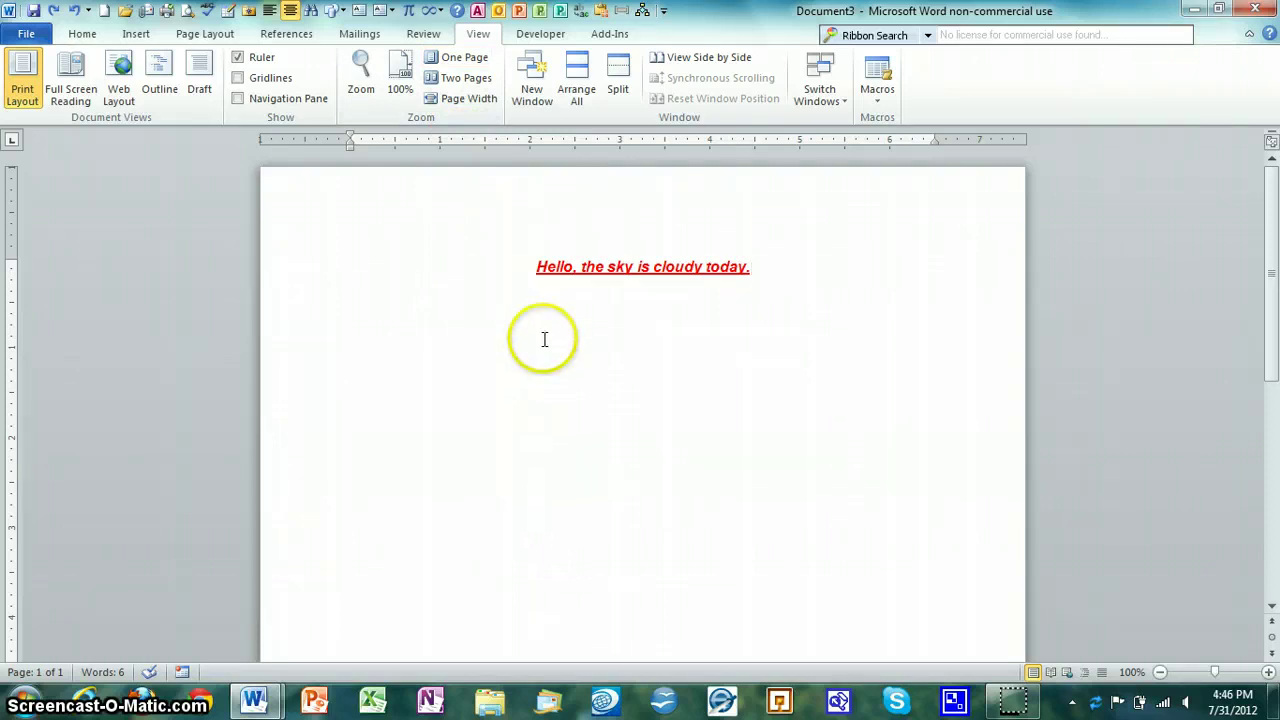
# Step: In Customize Ribbon, add a new custom tab and rename it 'Common Functions'
pyautogui.rightClick(981, 113)
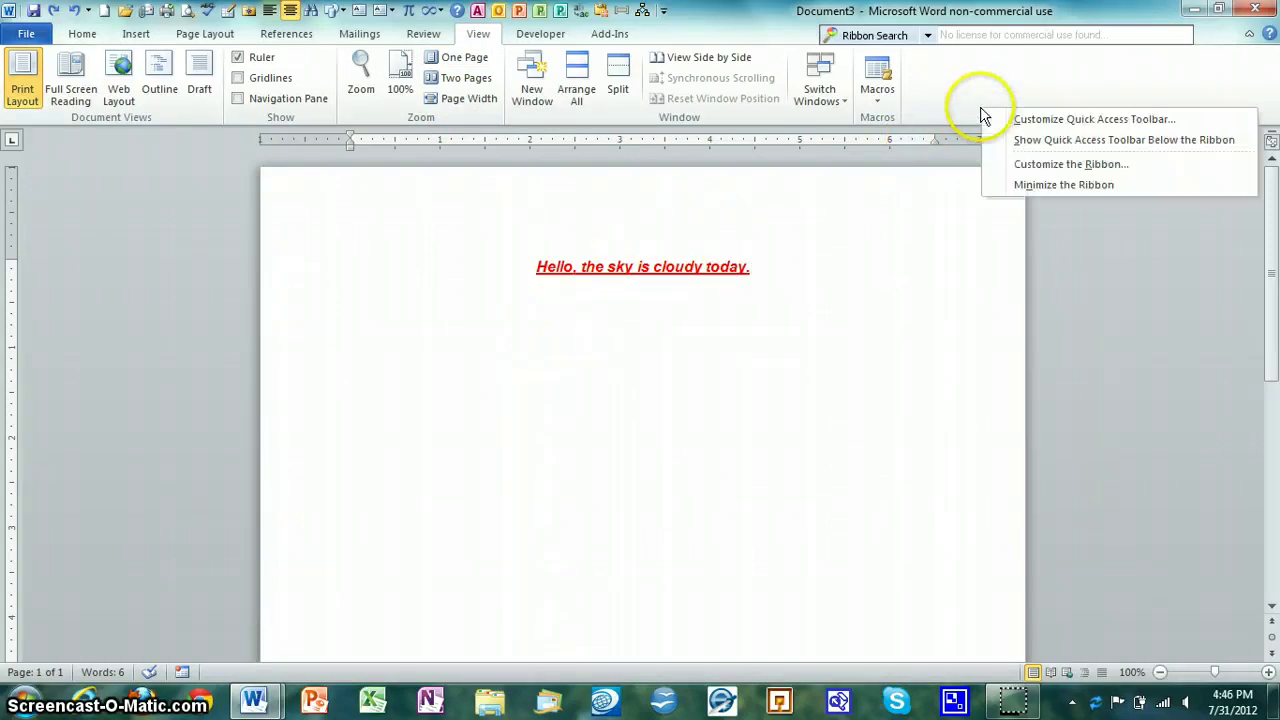
pyautogui.click(1016, 164)
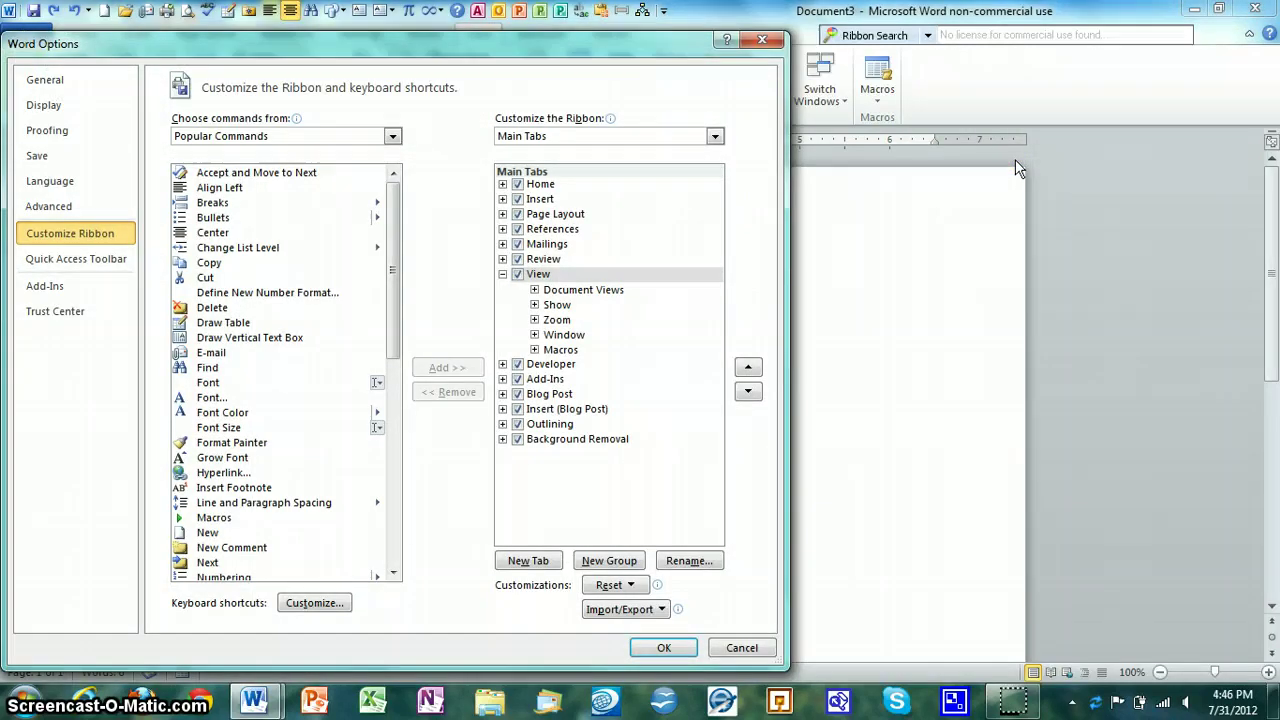
pyautogui.click(528, 561)
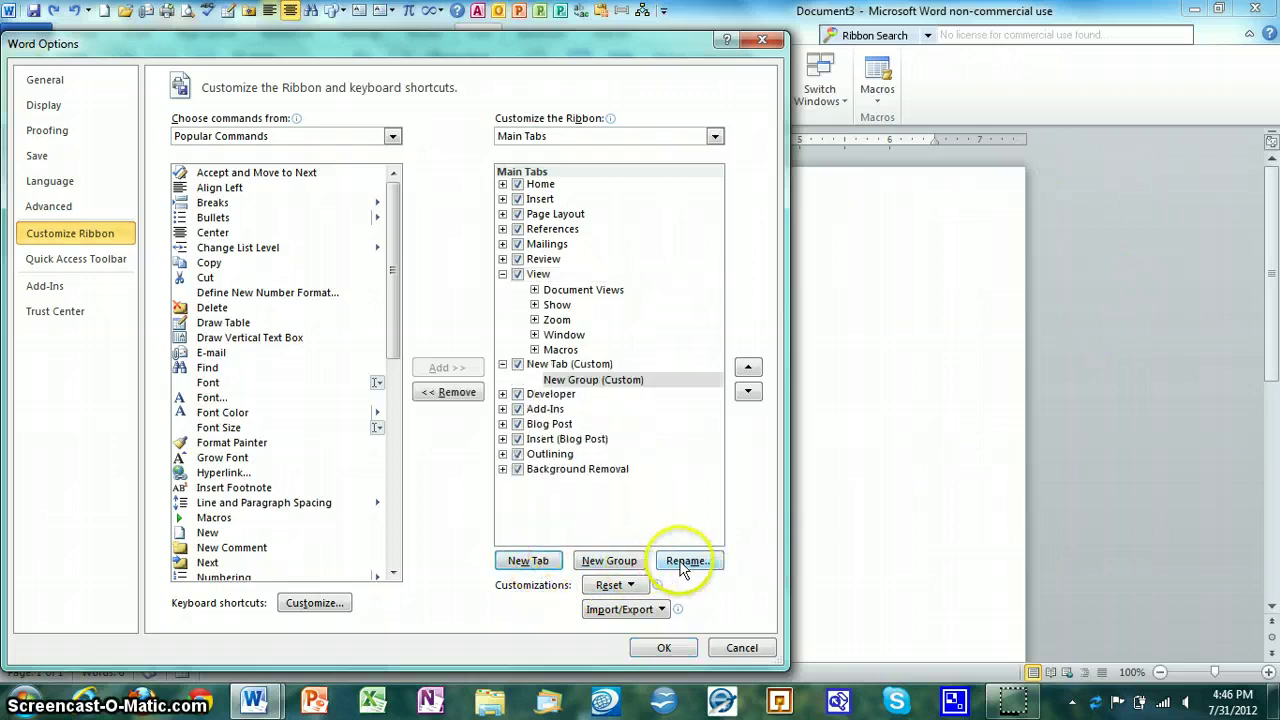
pyautogui.click(565, 364)
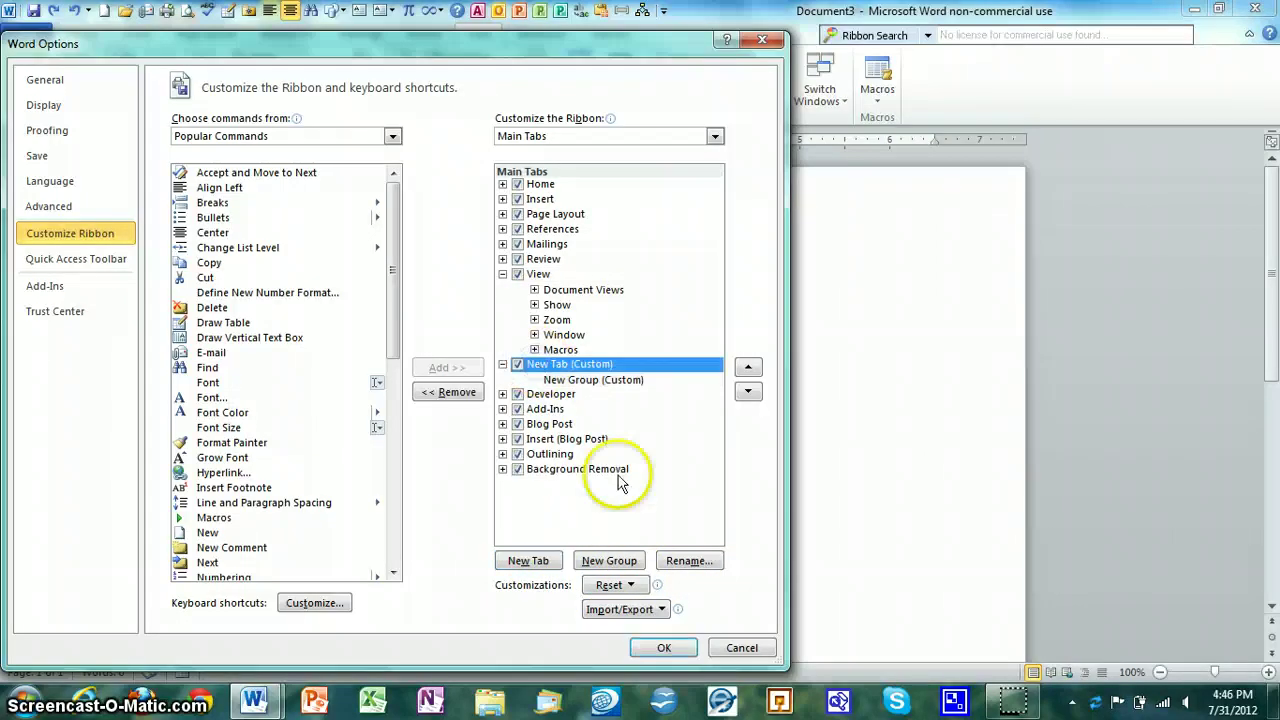
pyautogui.click(688, 561)
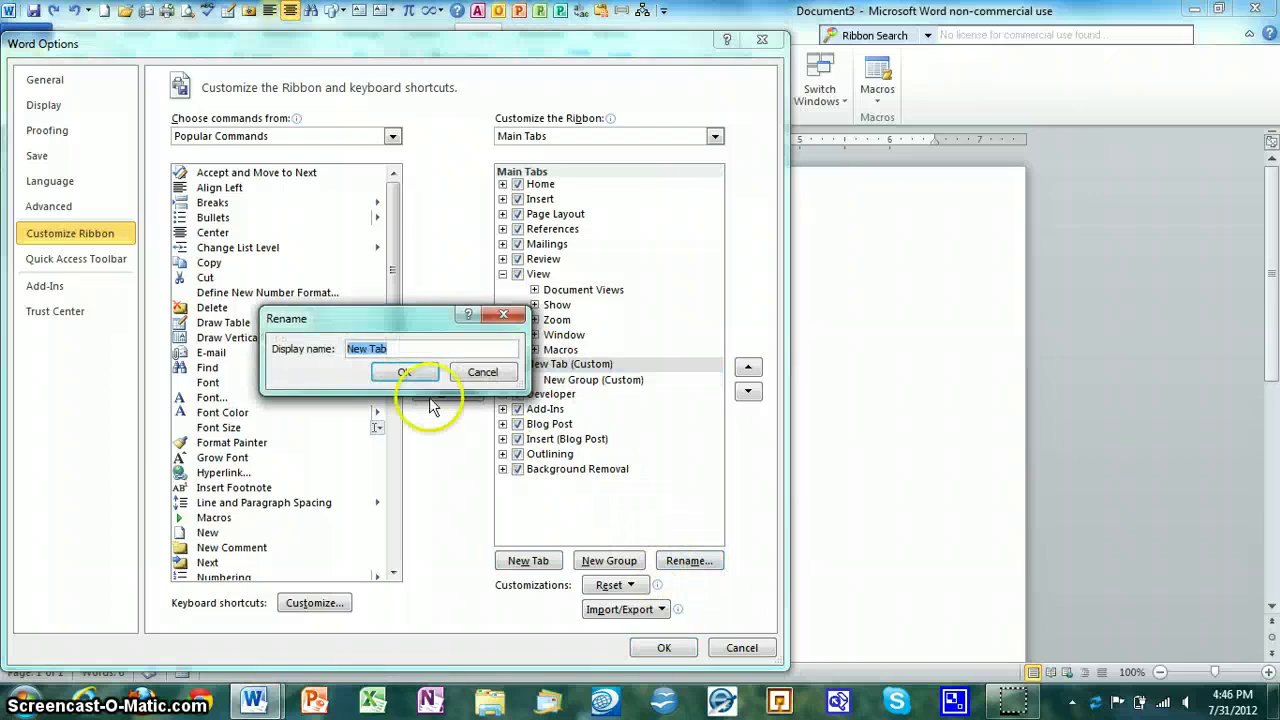
pyautogui.write('Common Functions')
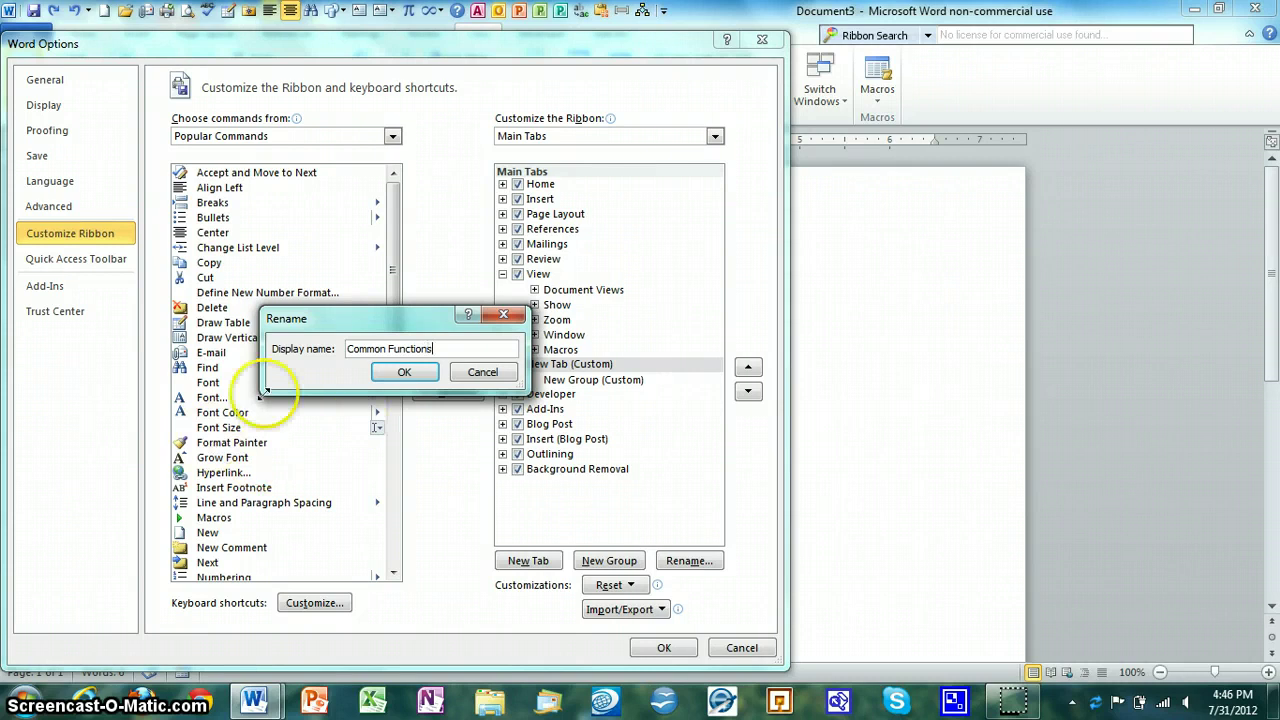
pyautogui.click(402, 372)
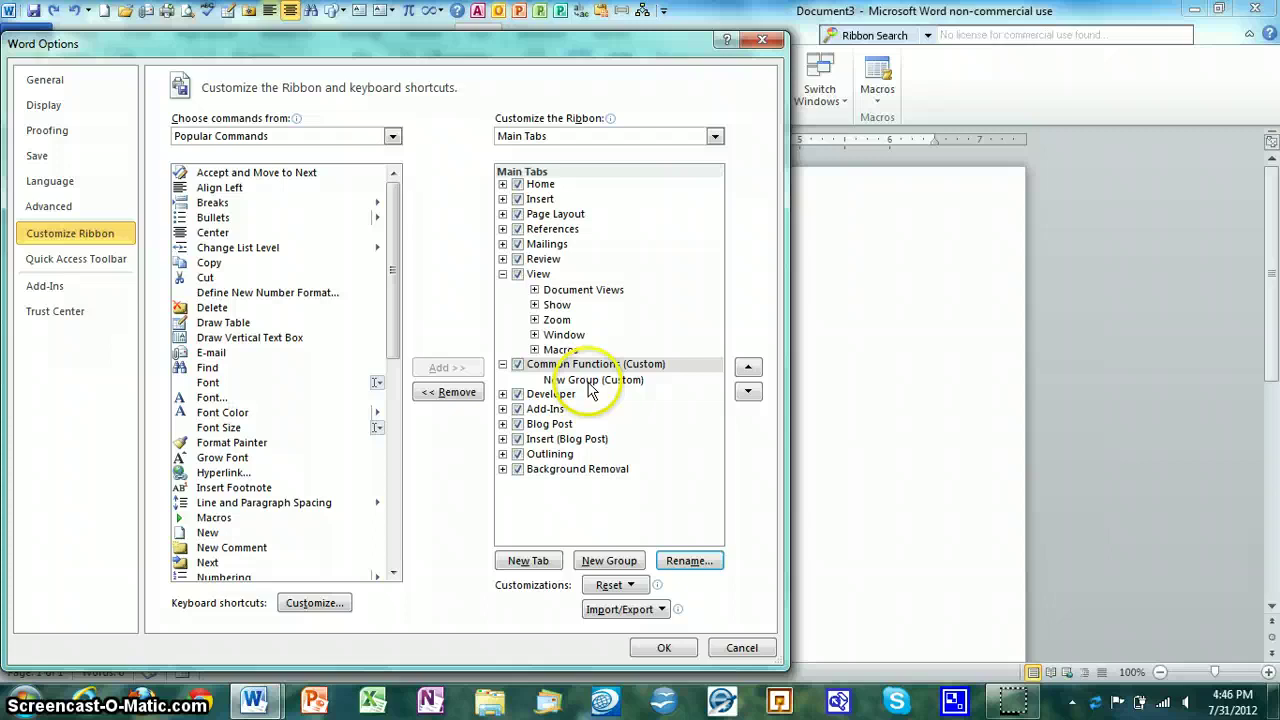
# Step: Add a second group to Common Functions and name it 'basic function'
pyautogui.click(596, 380)
pyautogui.click(609, 561)
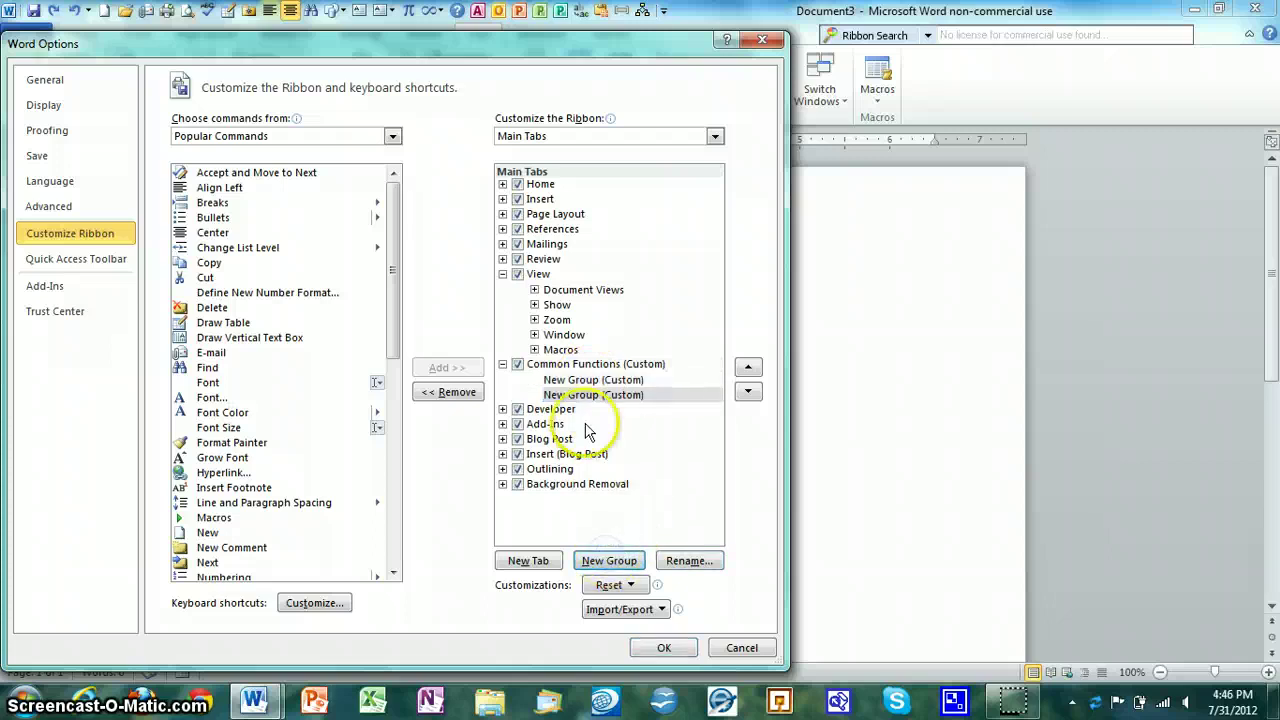
pyautogui.click(700, 561)
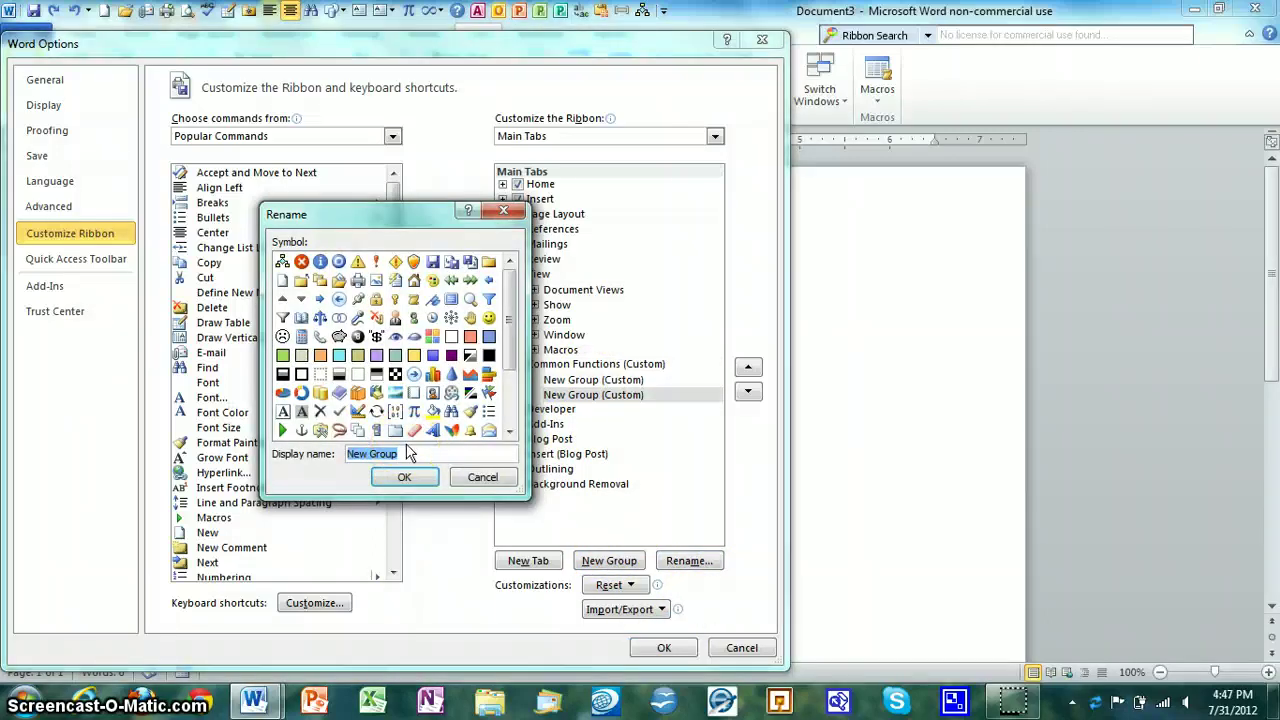
pyautogui.write('basi')
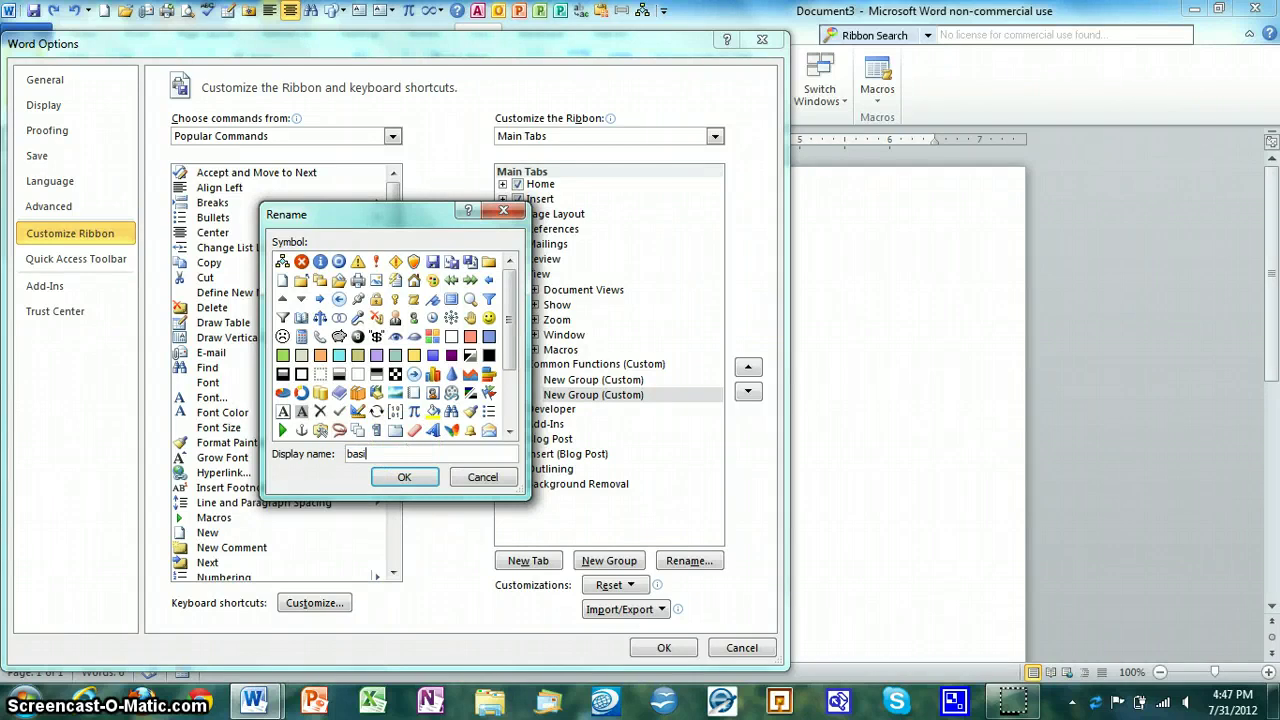
pyautogui.write('c function')
pyautogui.click(415, 477)
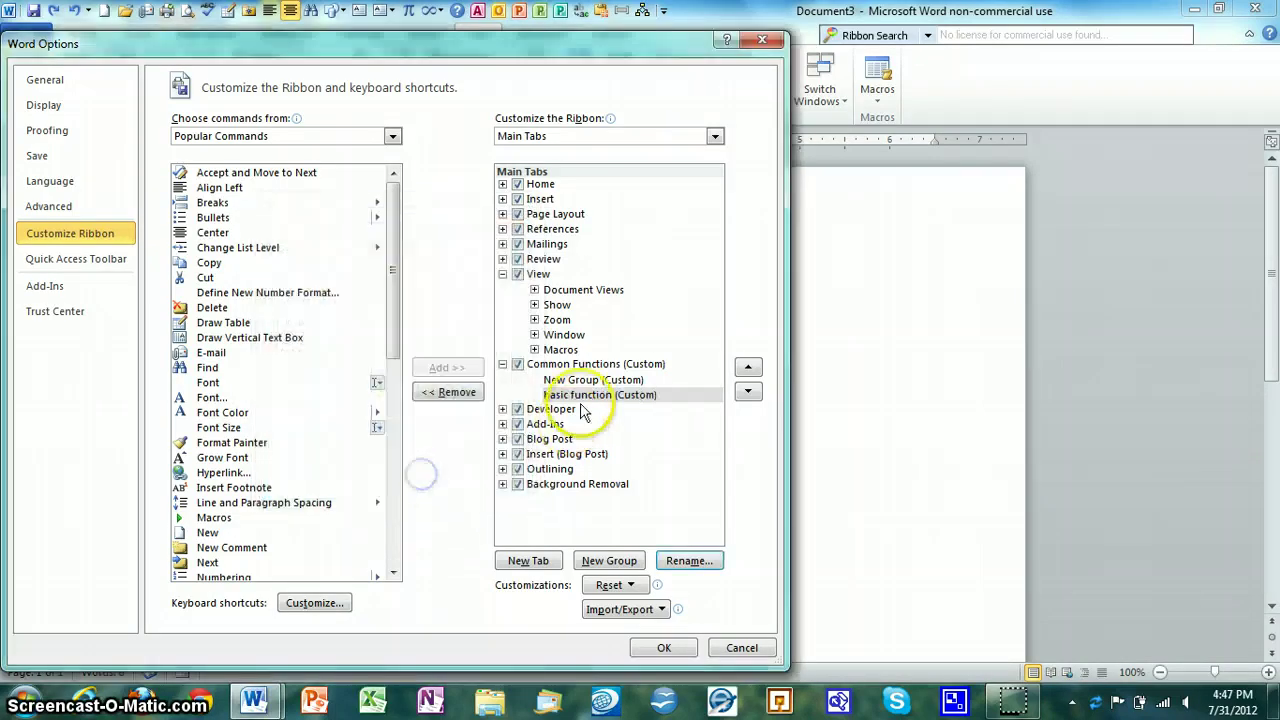
# Step: Rename the remaining unnamed group to 'other functions'
pyautogui.click(580, 381)
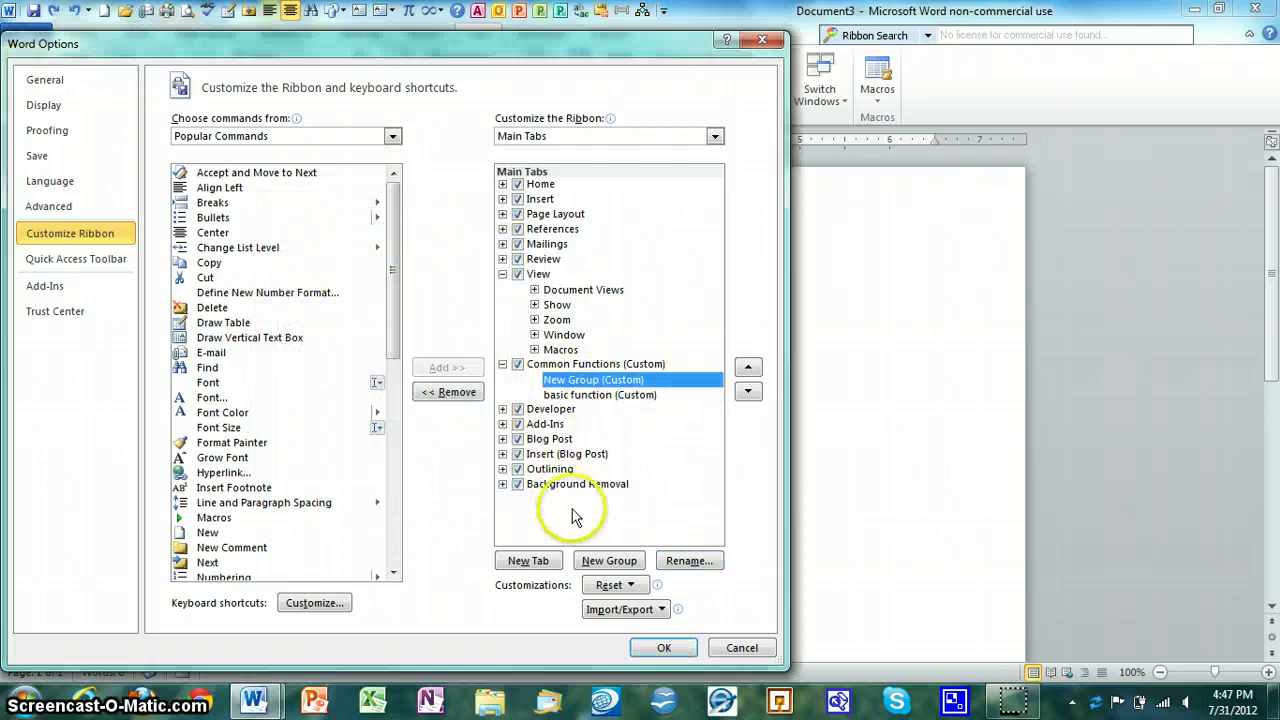
pyautogui.click(684, 561)
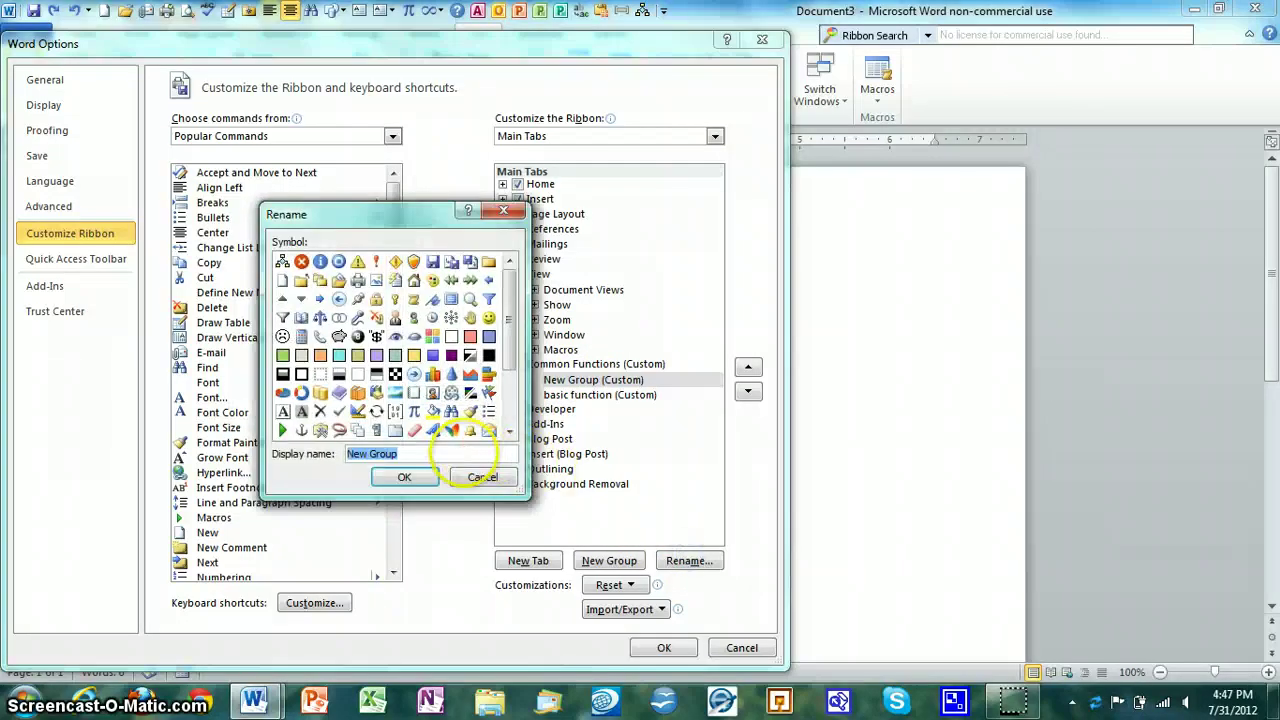
pyautogui.write('other functions')
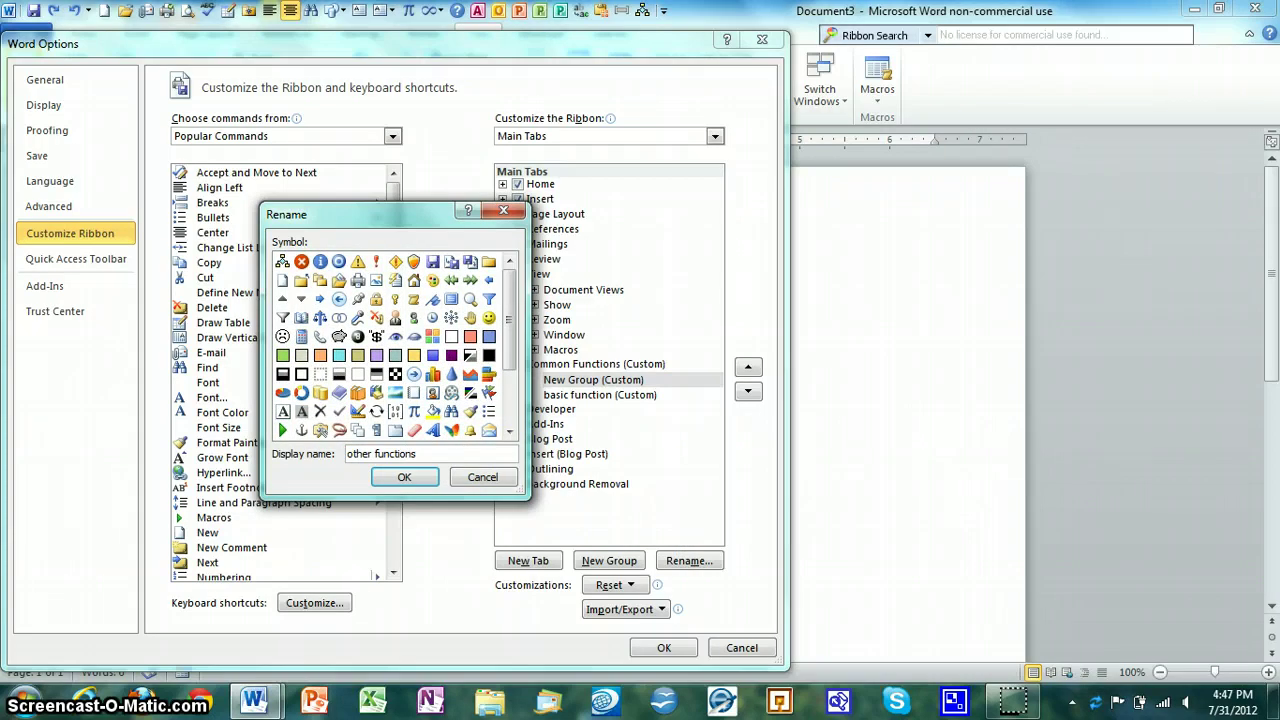
pyautogui.click(425, 478)
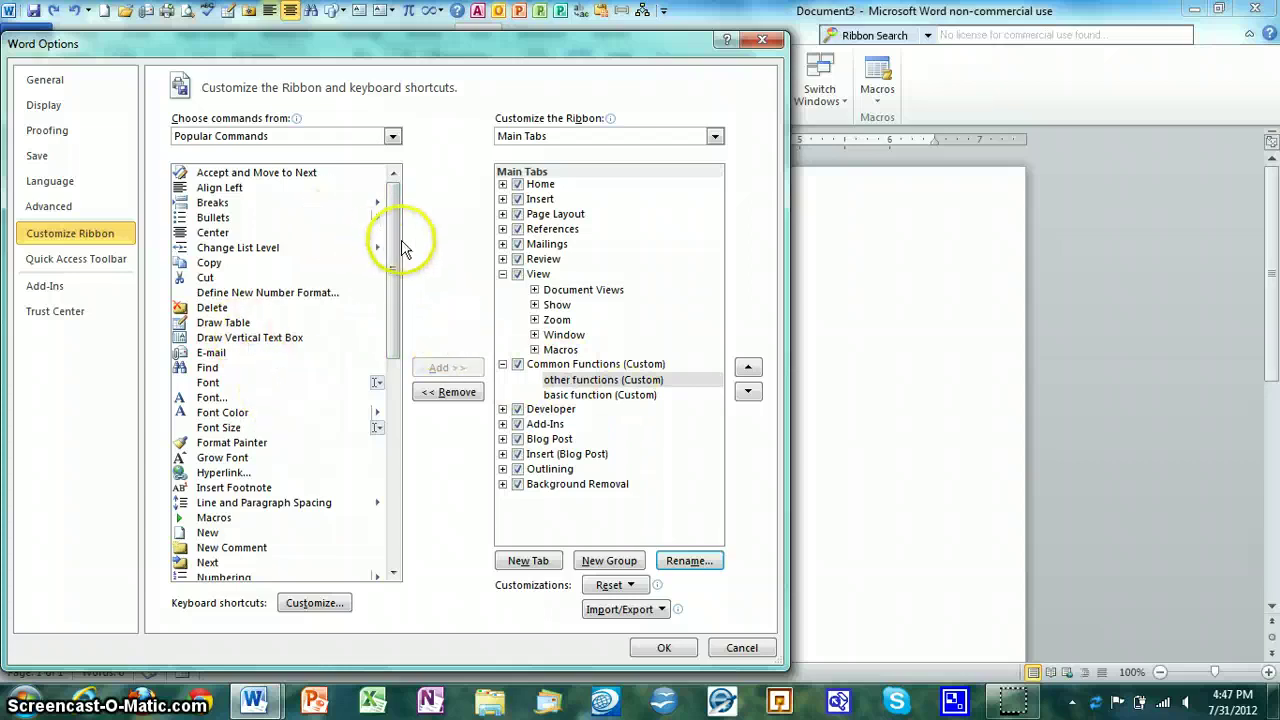
# Step: Add Font Color from All Commands to the 'other functions' group and apply the changes
pyautogui.click(394, 137)
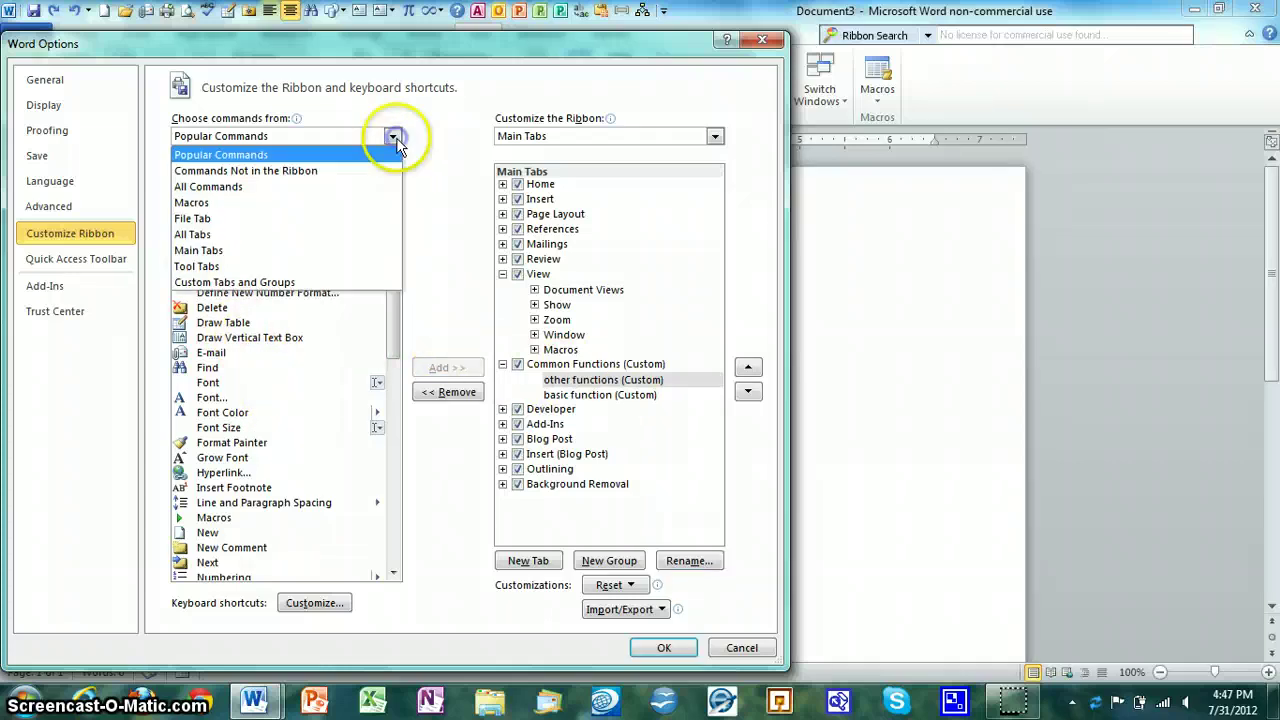
pyautogui.click(240, 155)
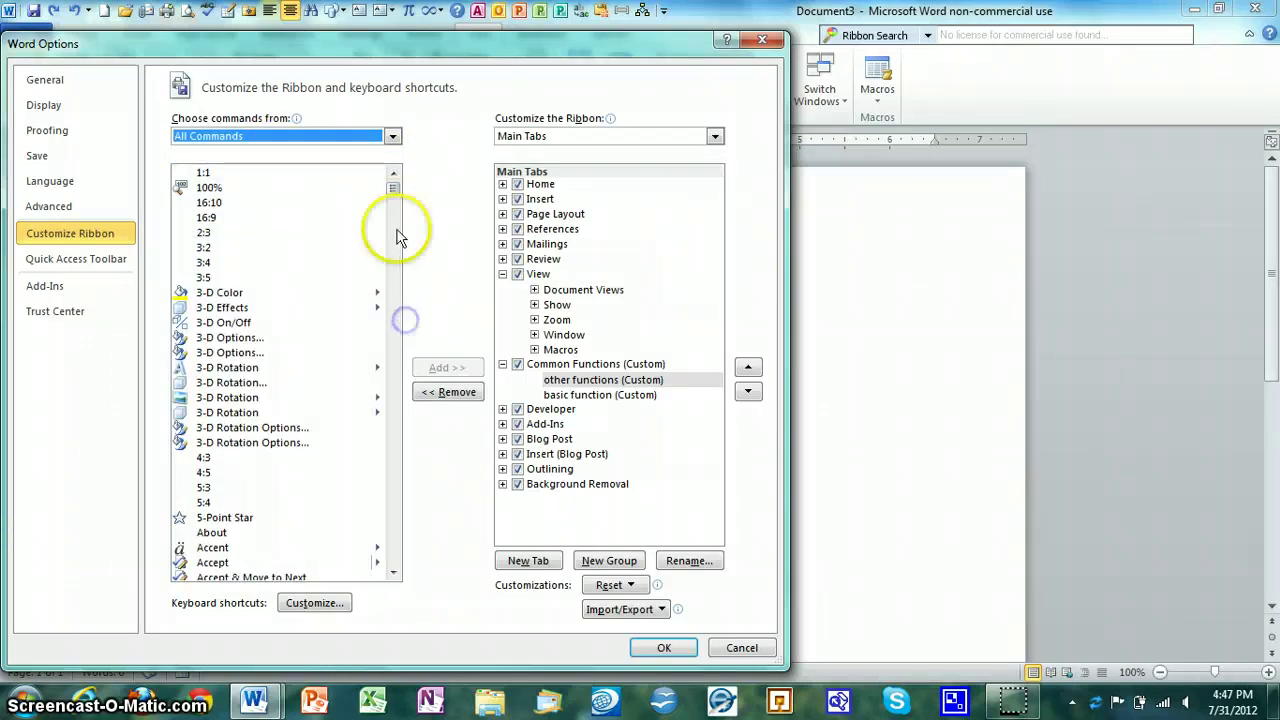
pyautogui.moveTo(393, 190); pyautogui.dragTo(392, 345)
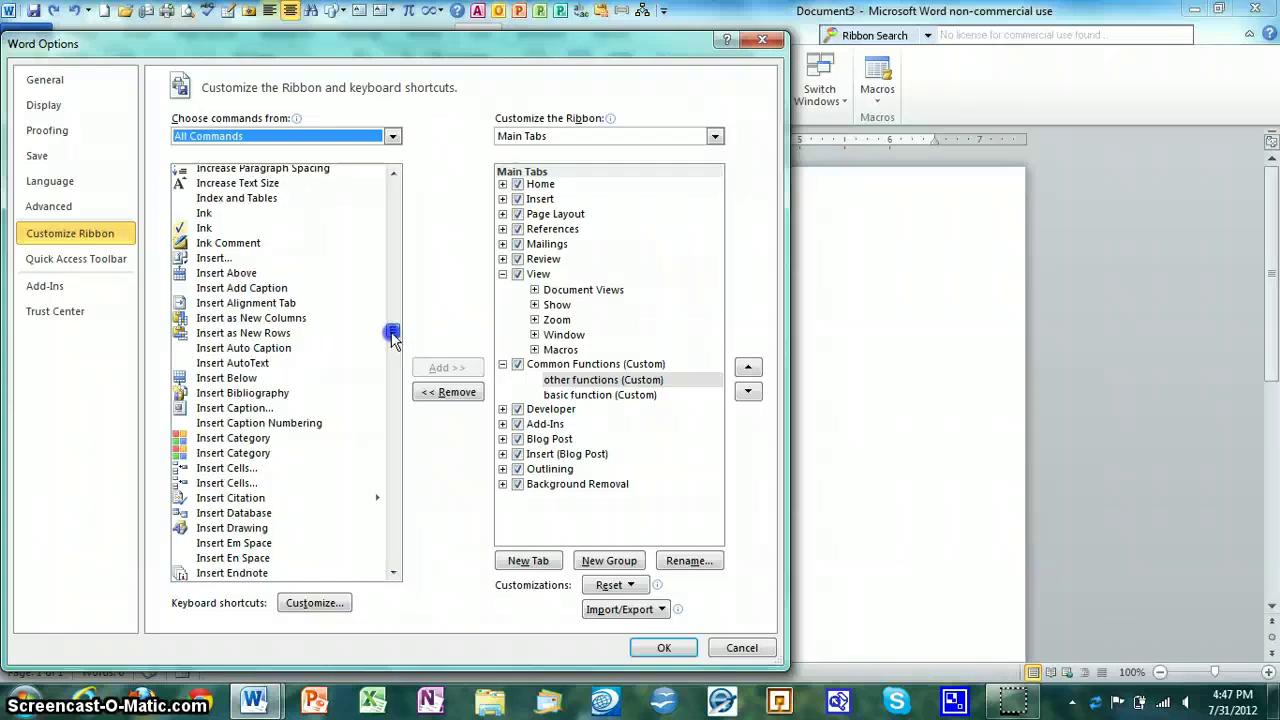
pyautogui.moveTo(392, 338); pyautogui.dragTo(392, 303)
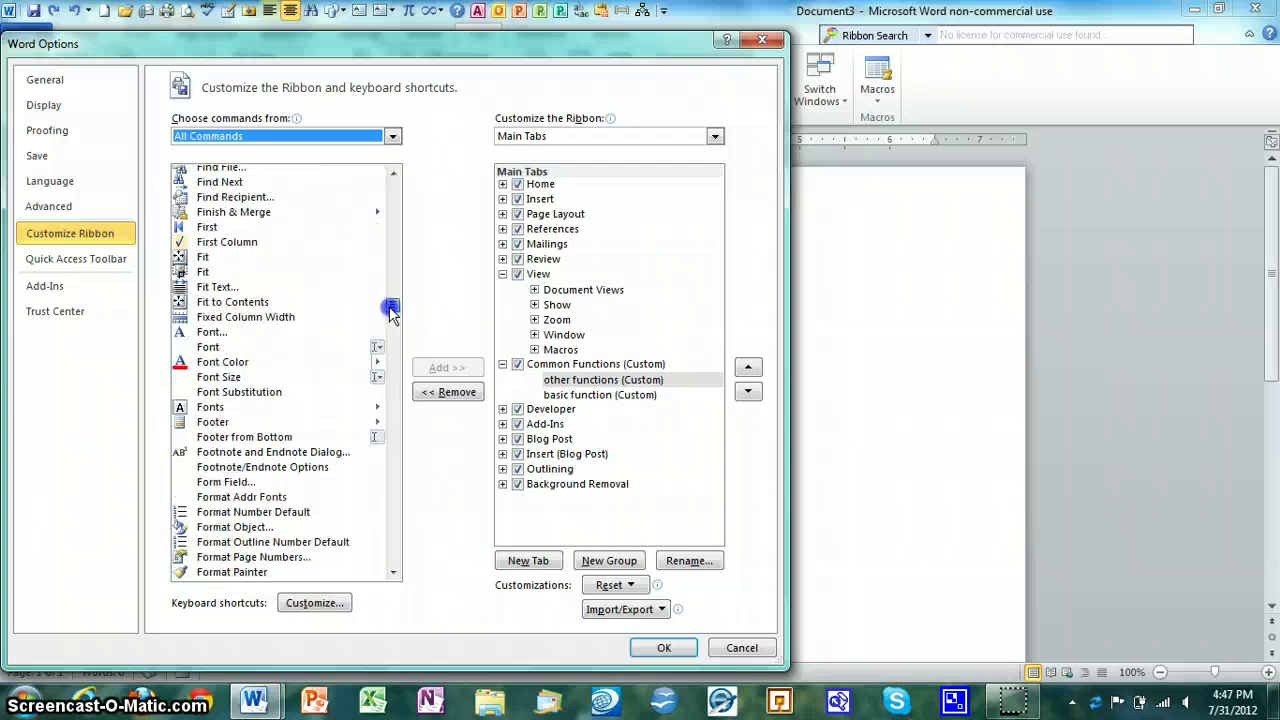
pyautogui.click(217, 364)
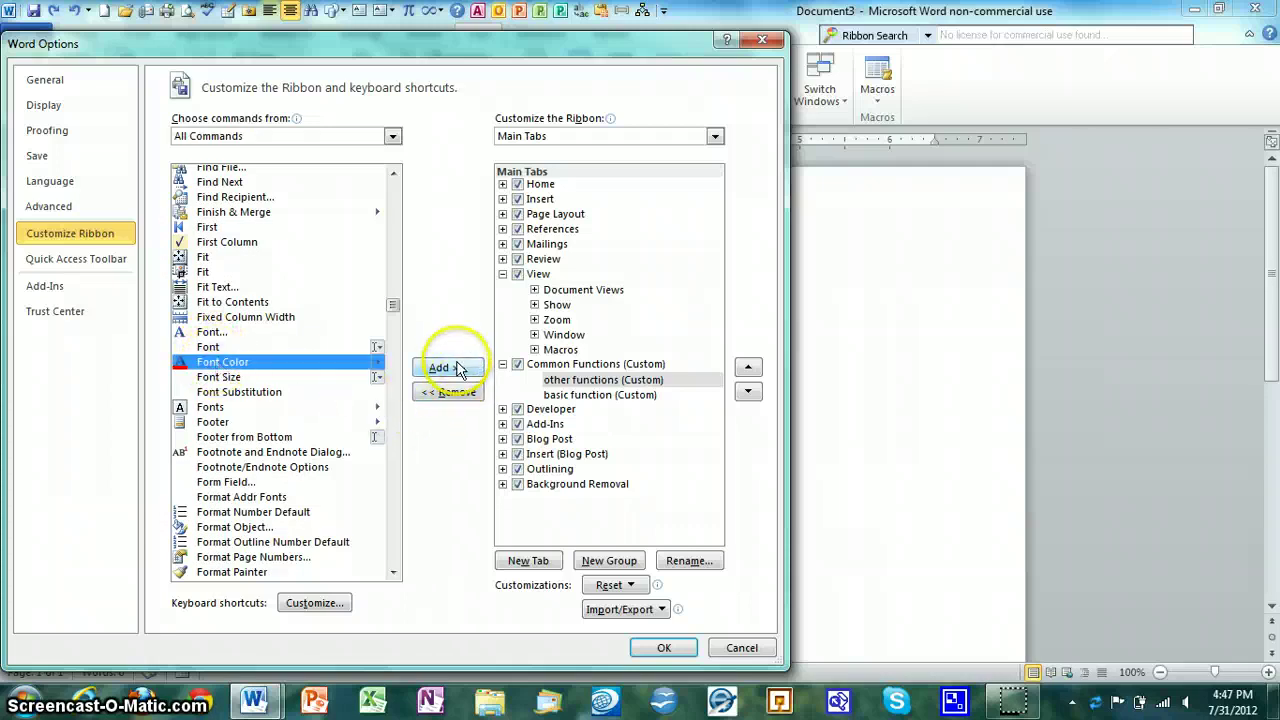
pyautogui.click(459, 369)
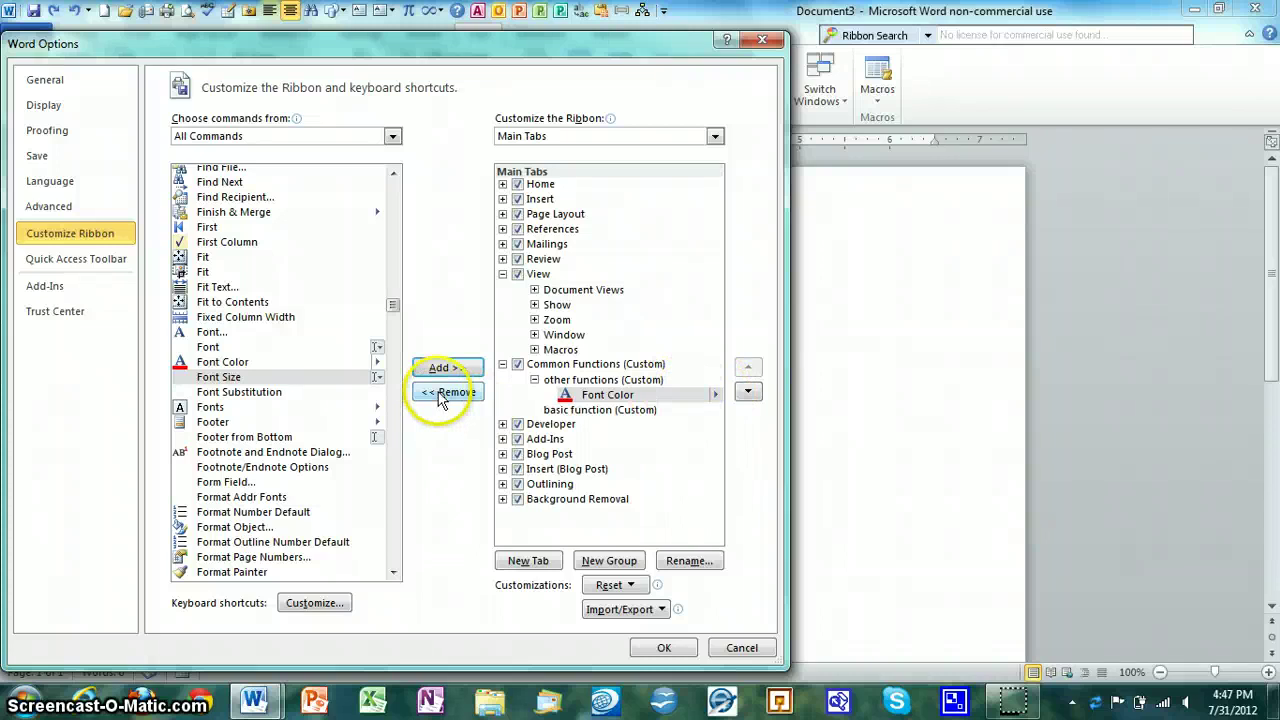
pyautogui.click(548, 366)
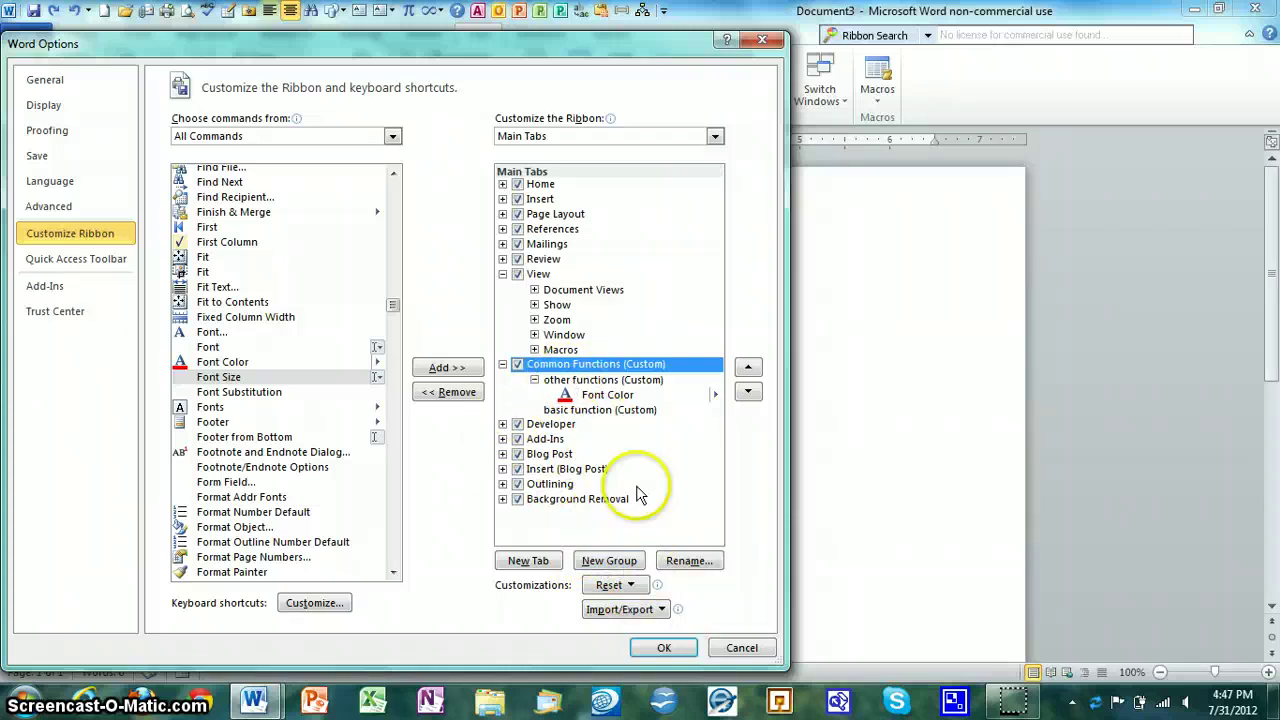
pyautogui.click(686, 650)
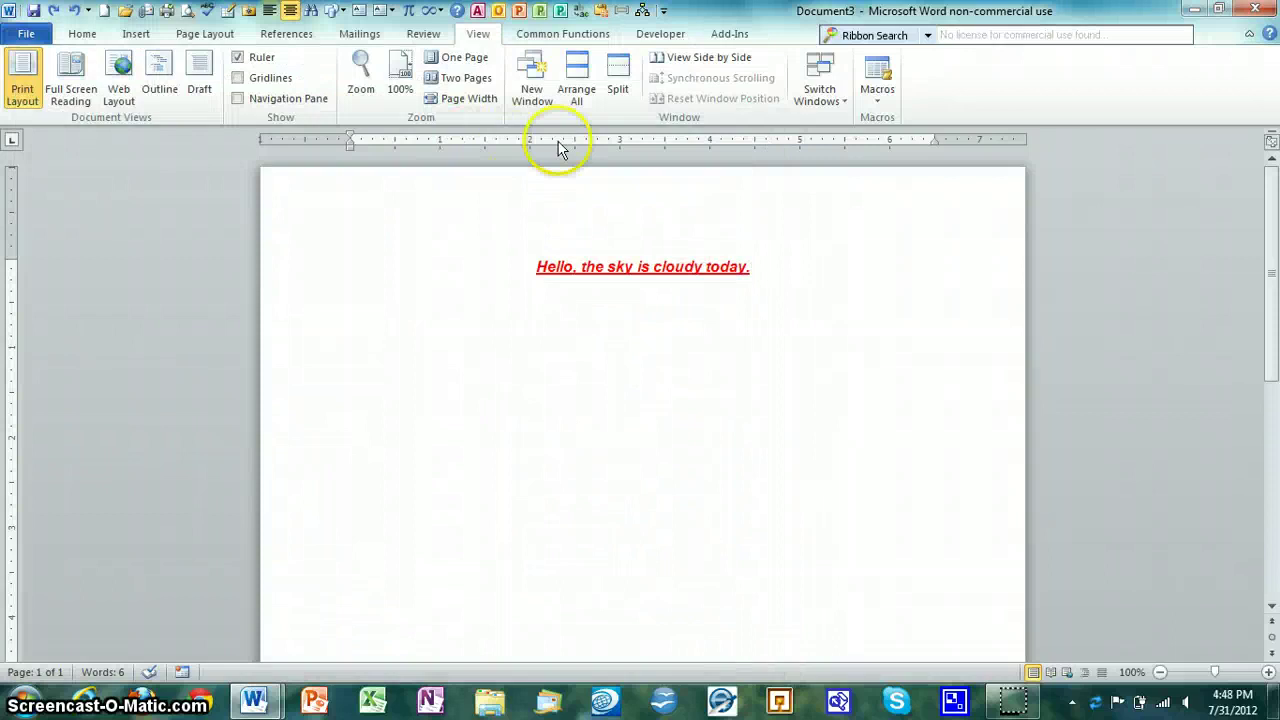
# Step: On the Common Functions tab, open and close the Font Color palette
pyautogui.click(584, 46)
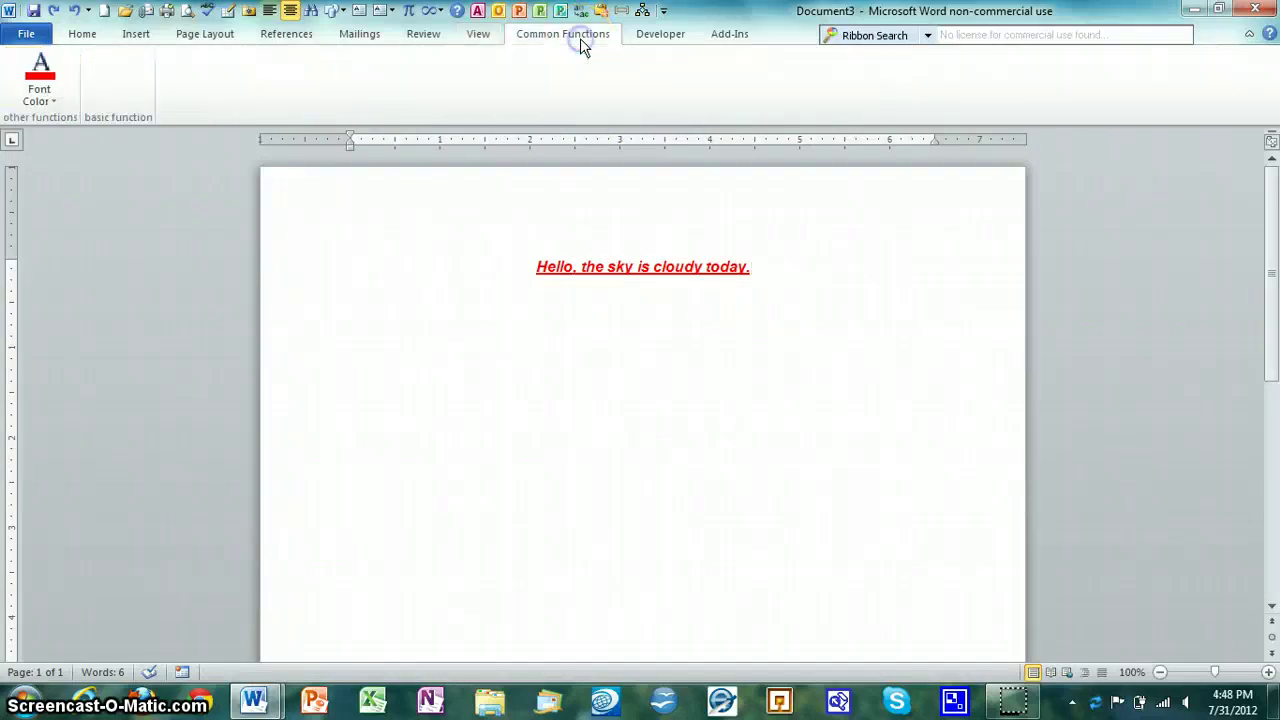
pyautogui.click(37, 100)
pyautogui.click(37, 100)
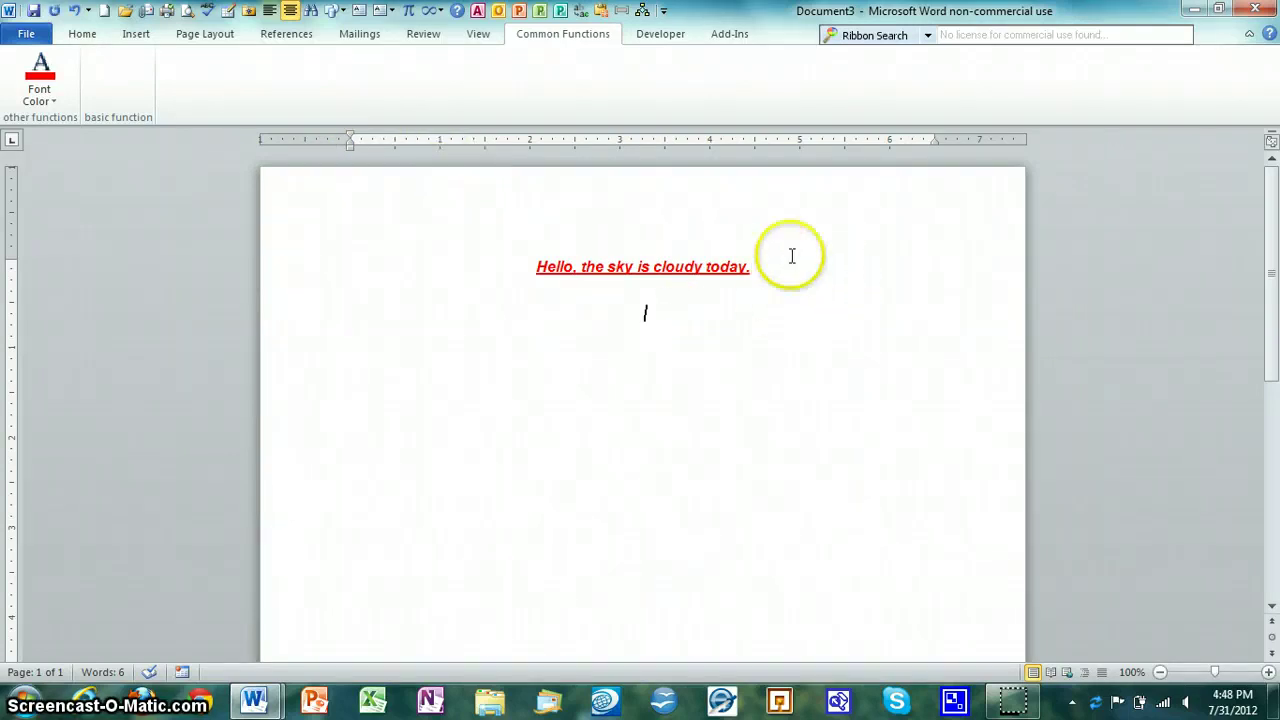
# Step: Clear the first sentence's formatting and add a centred second line 'The sun is shining now.'
pyautogui.moveTo(760, 268); pyautogui.dragTo(476, 290)
pyautogui.hotkey('ctrl', 'space')
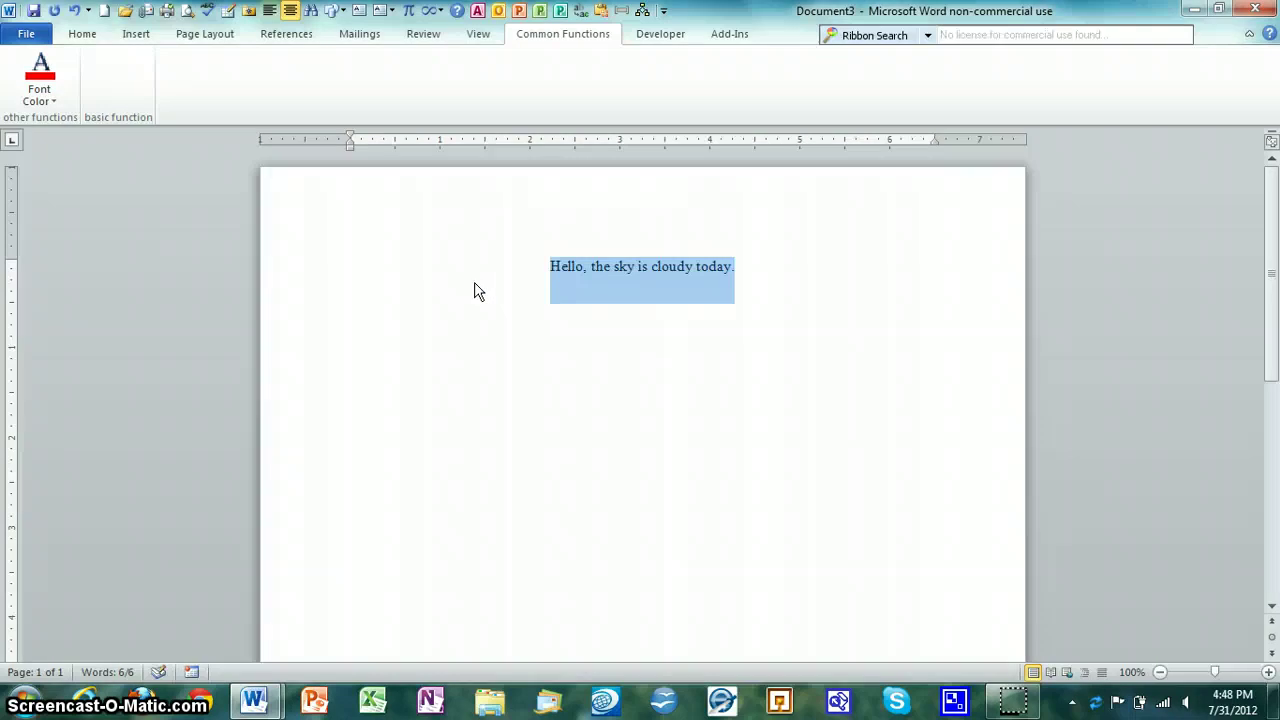
pyautogui.click(788, 292)
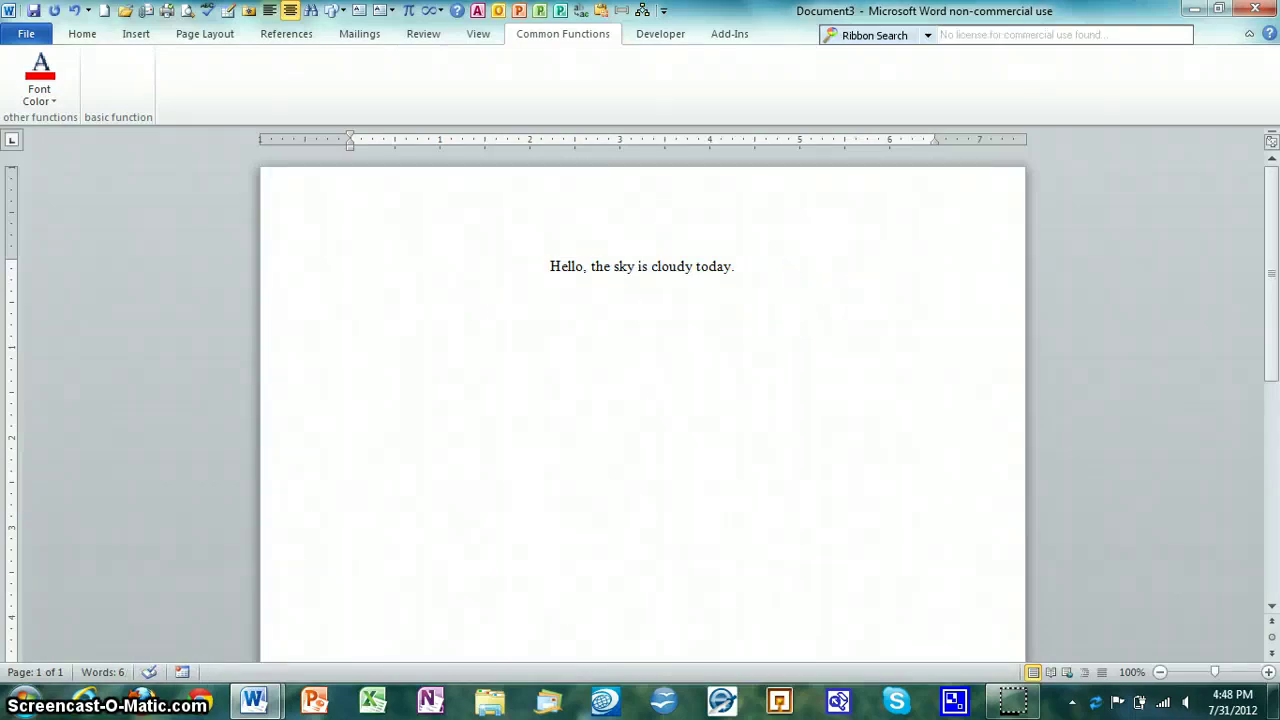
pyautogui.press('Return')
pyautogui.click(80, 34)
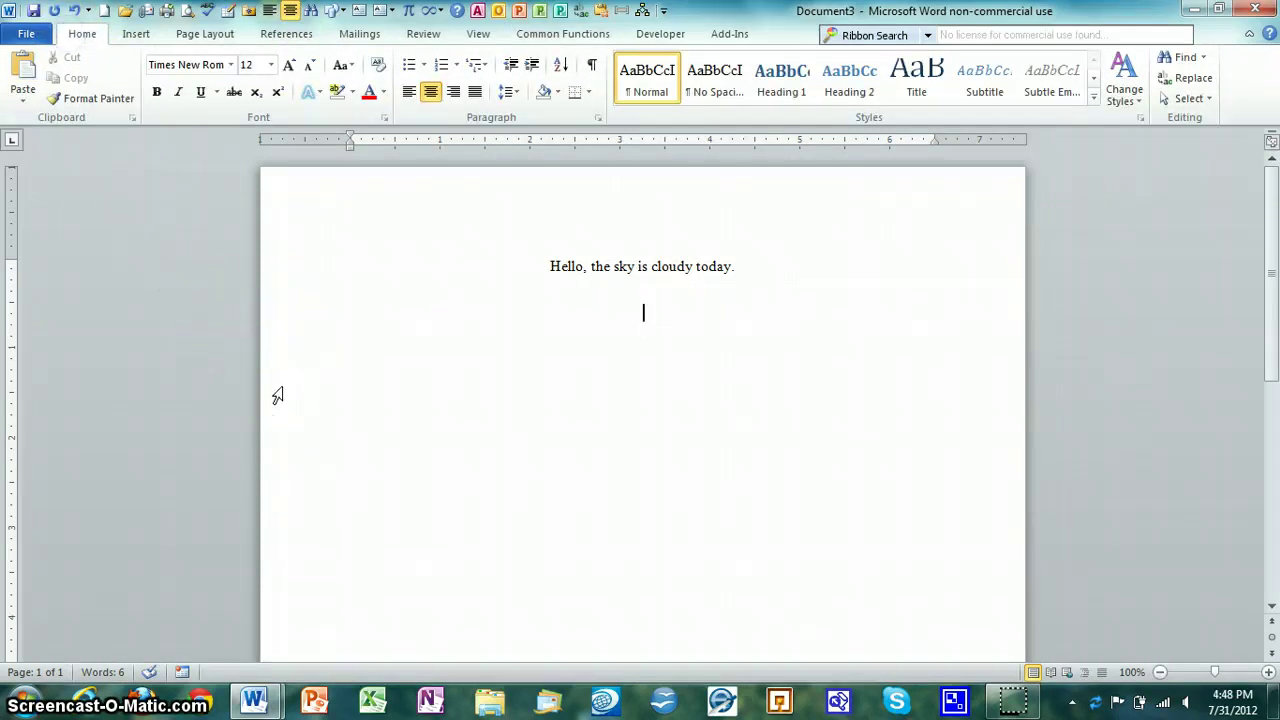
pyautogui.click(345, 497)
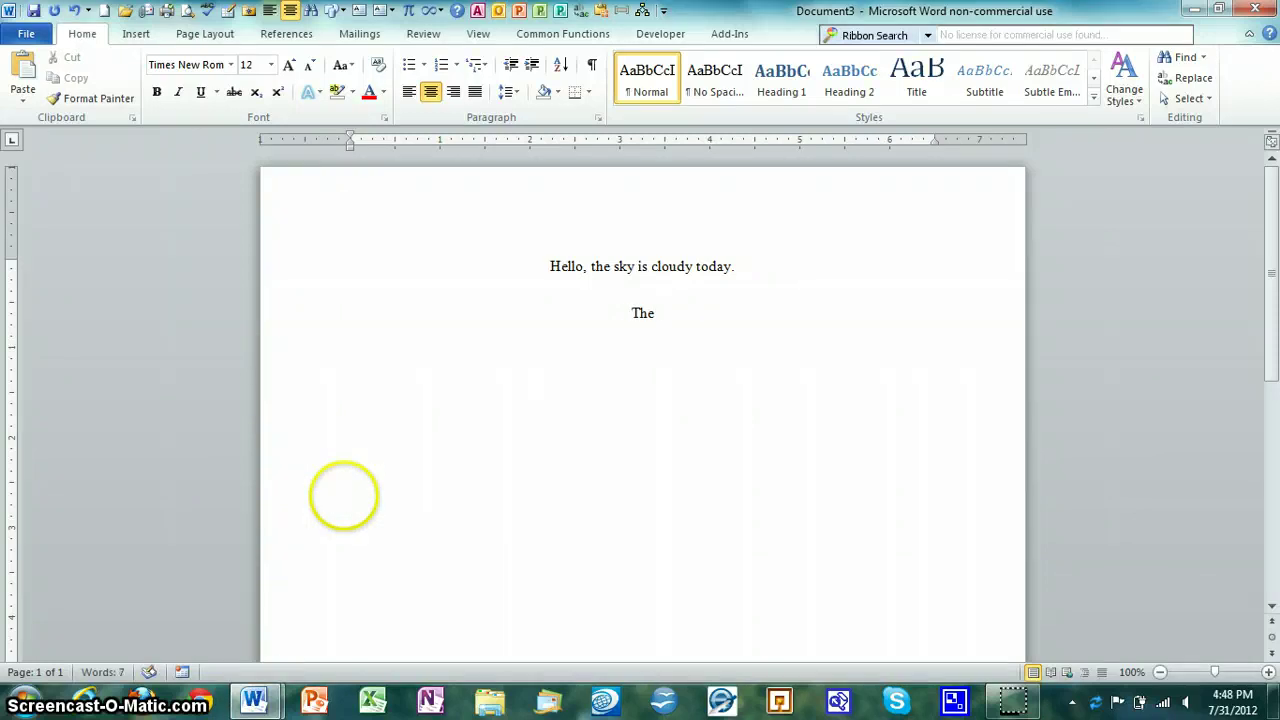
pyautogui.write('sun is shini')
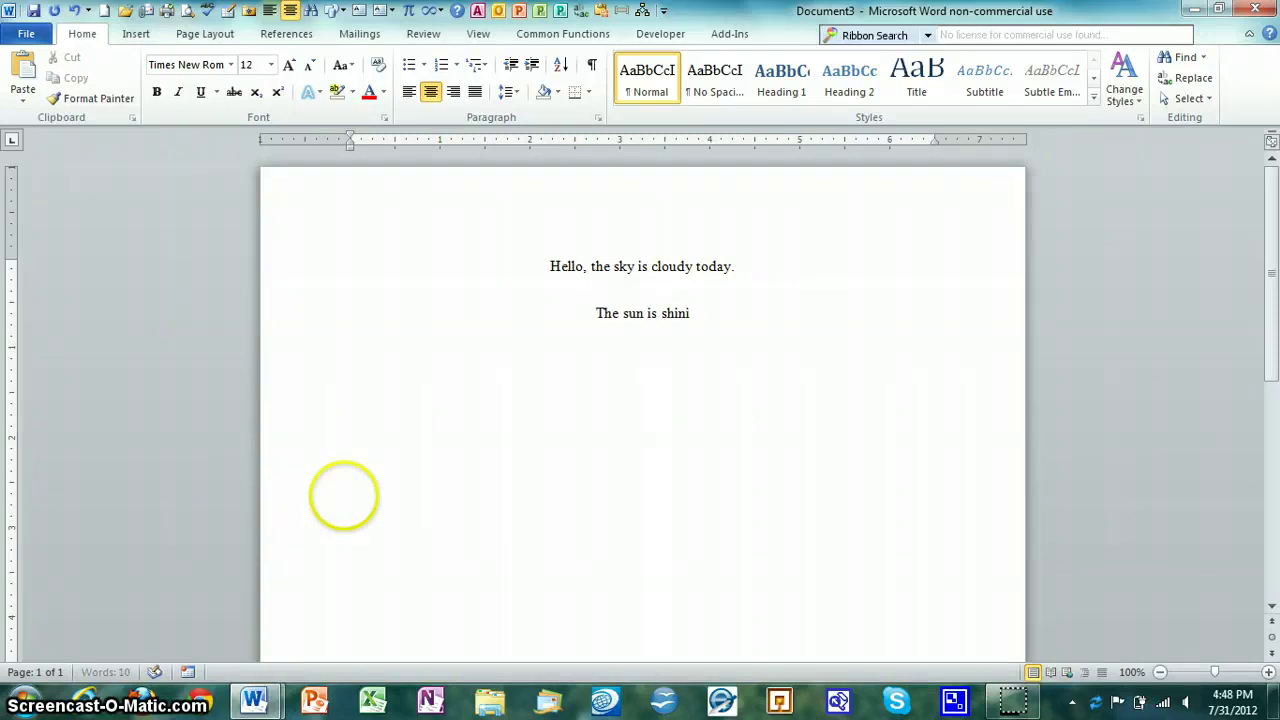
pyautogui.write('ng now.')
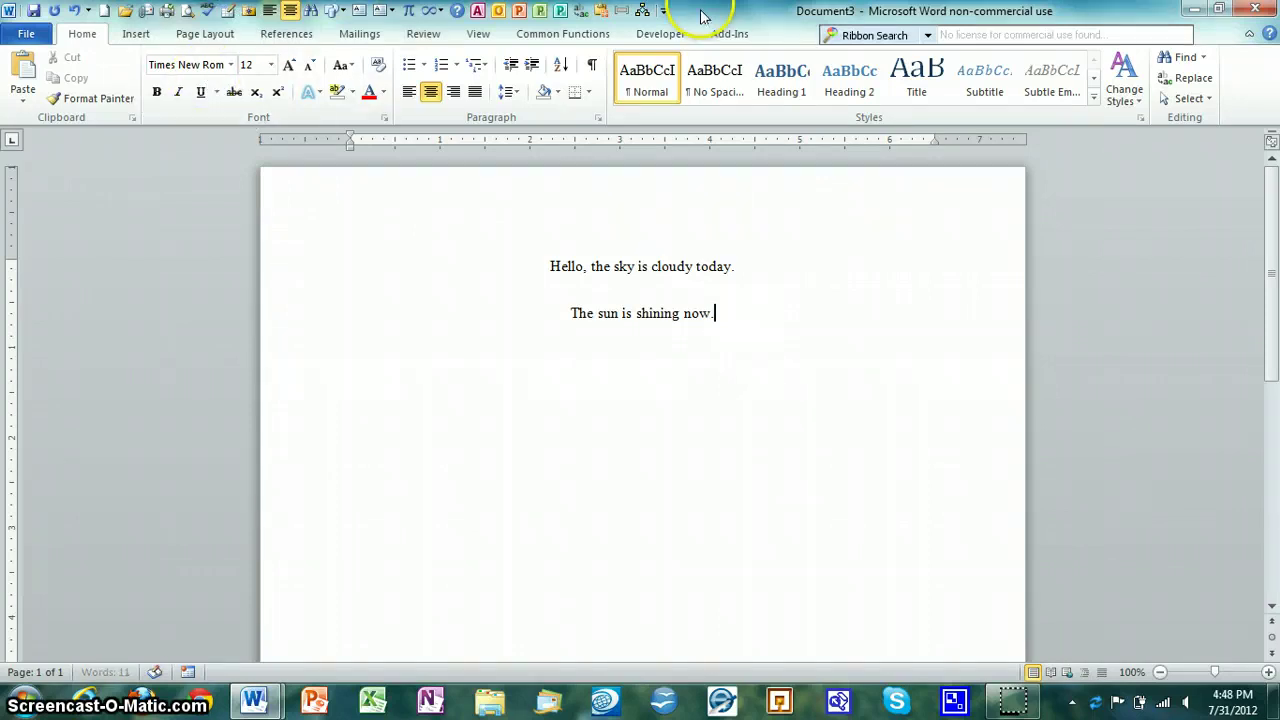
# Step: Start recording macro Macro_Example, described 'changes font', and assign it to a toolbar button
pyautogui.click(680, 32)
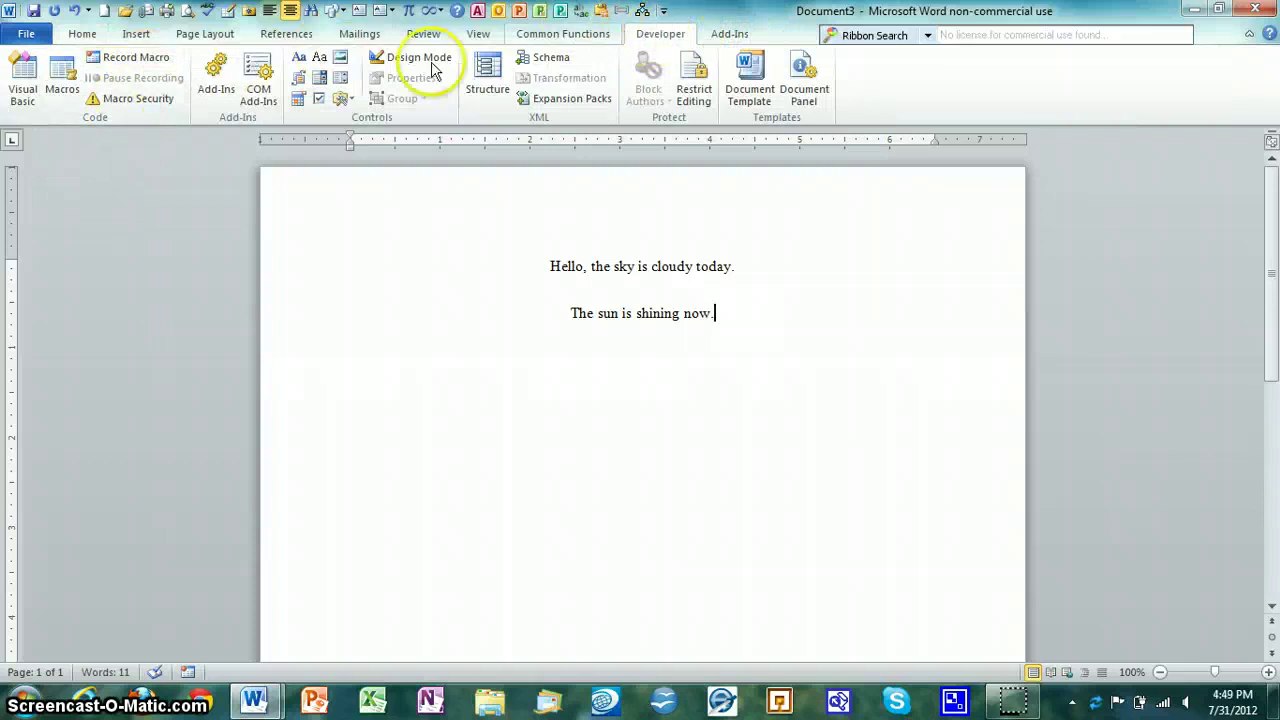
pyautogui.click(478, 33)
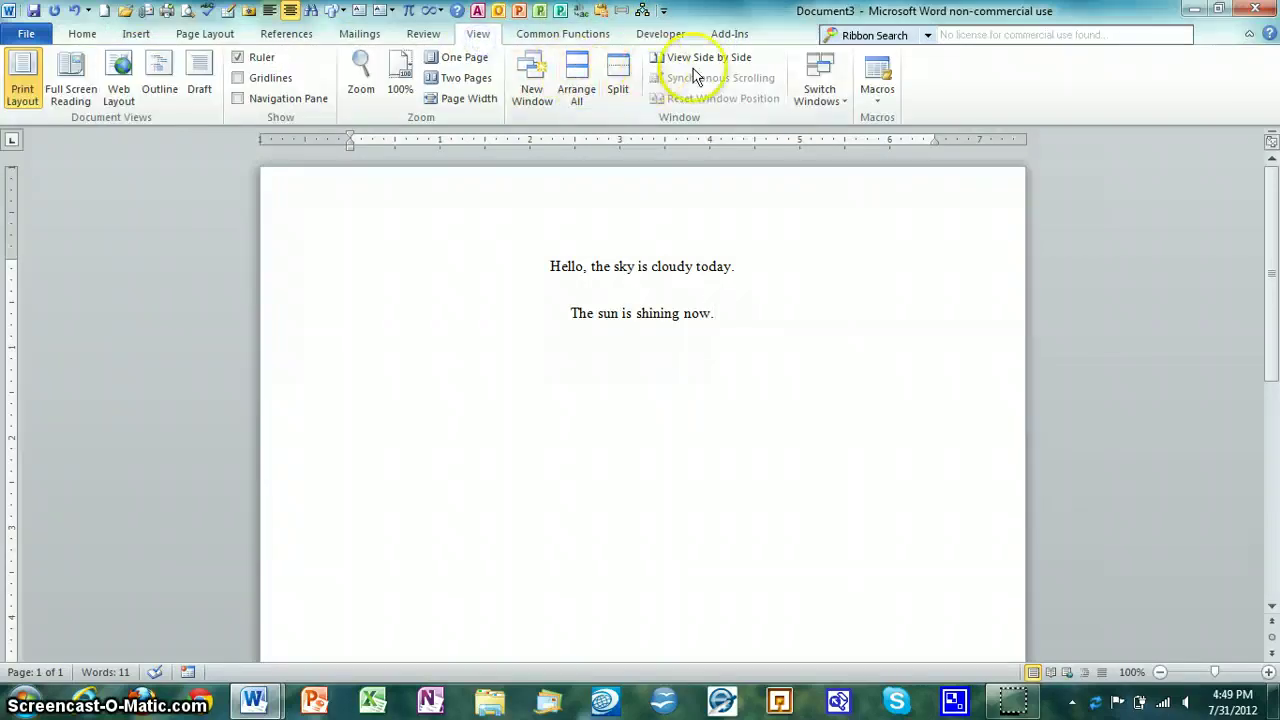
pyautogui.click(880, 90)
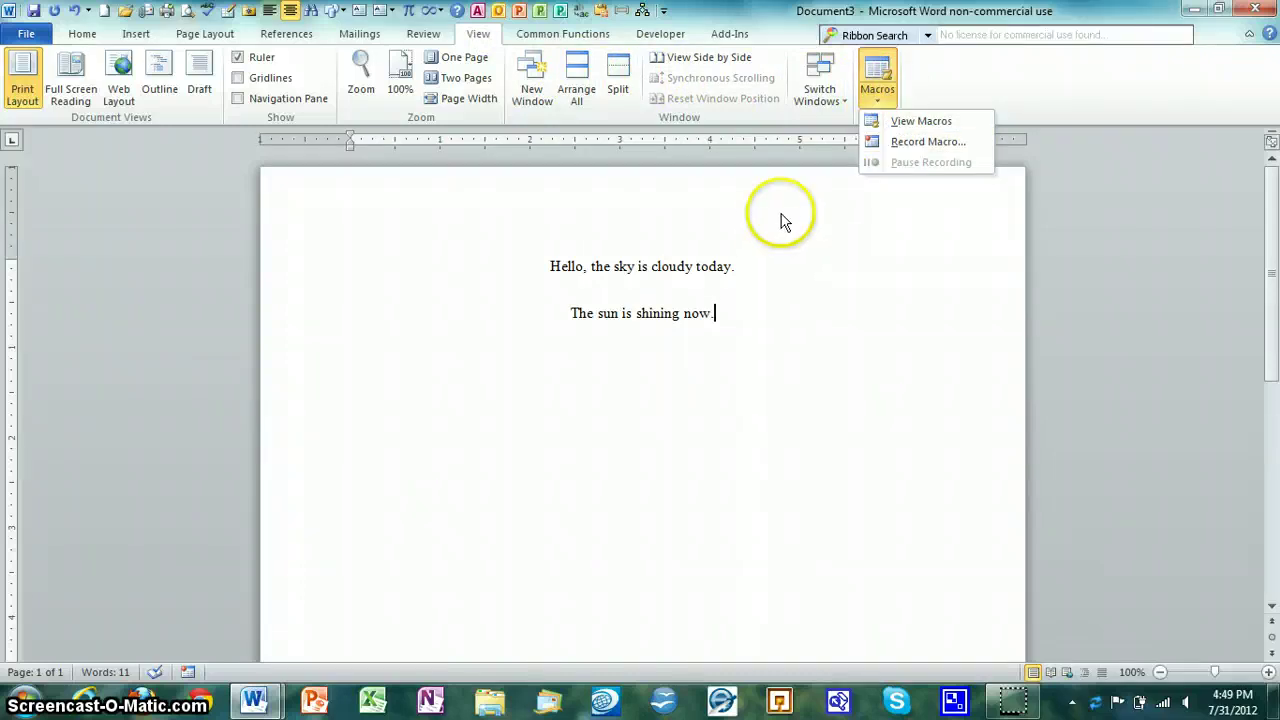
pyautogui.click(915, 142)
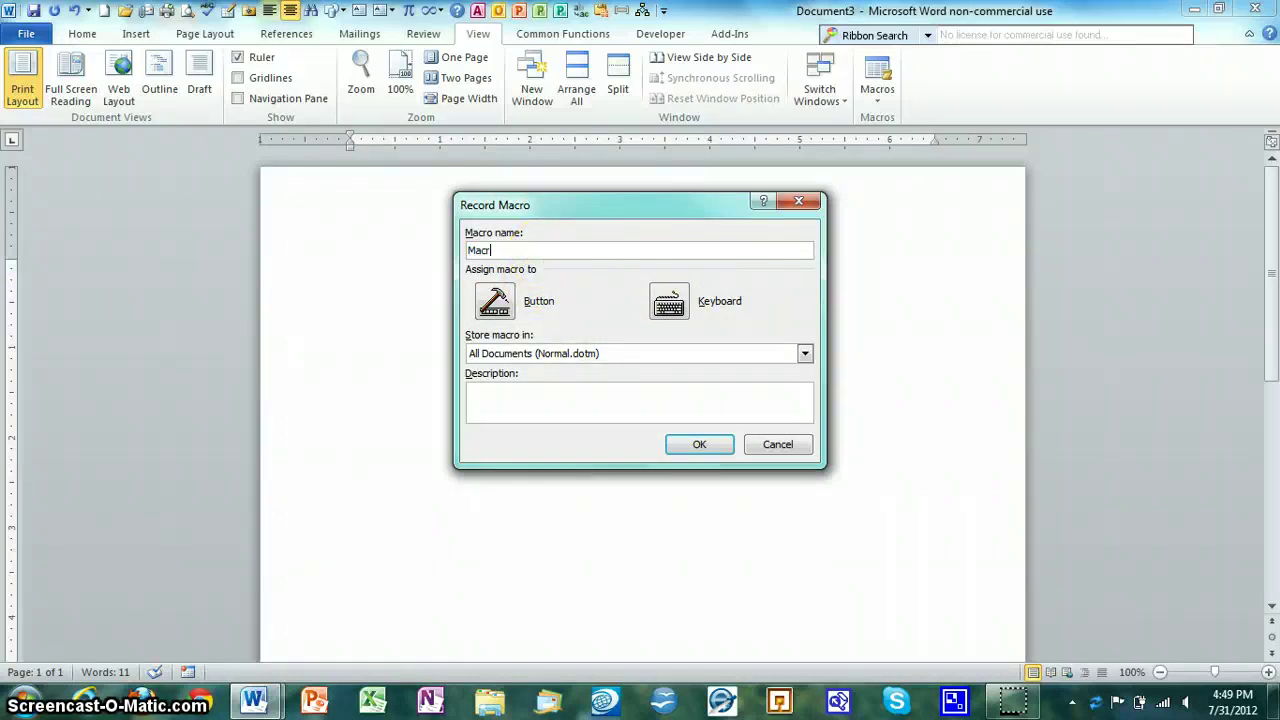
pyautogui.write('o_Example')
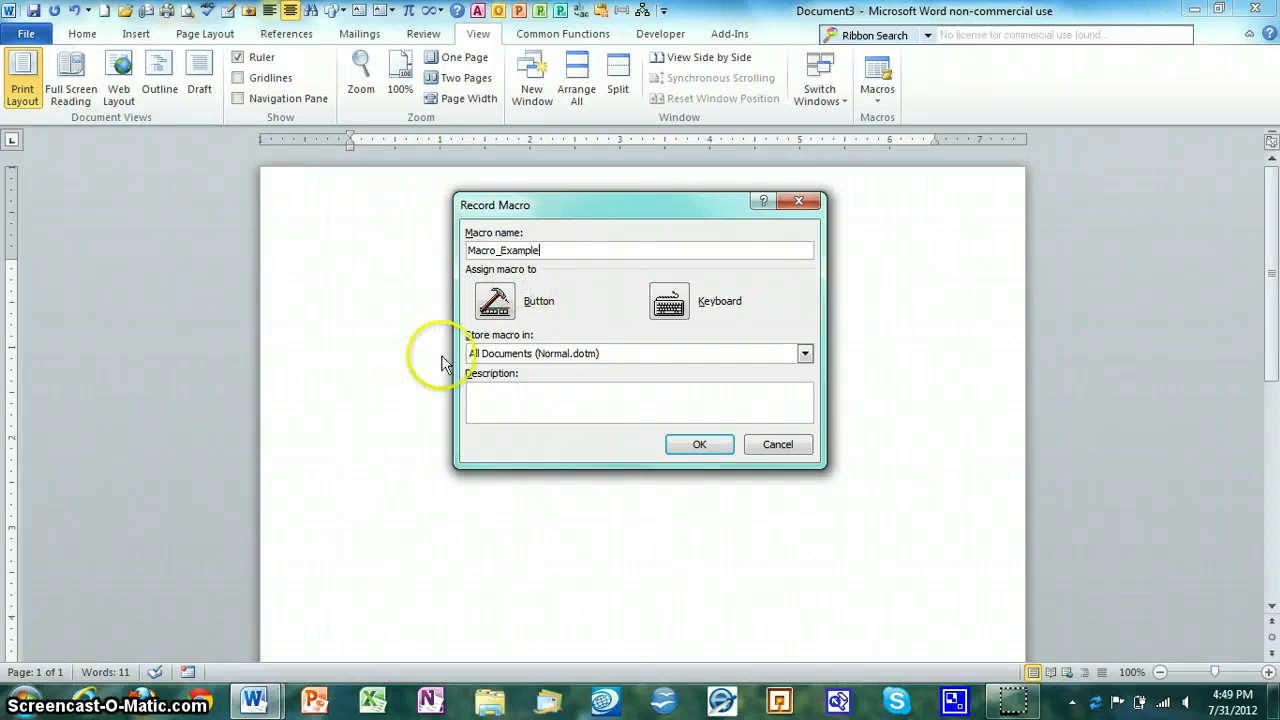
pyautogui.click(501, 400)
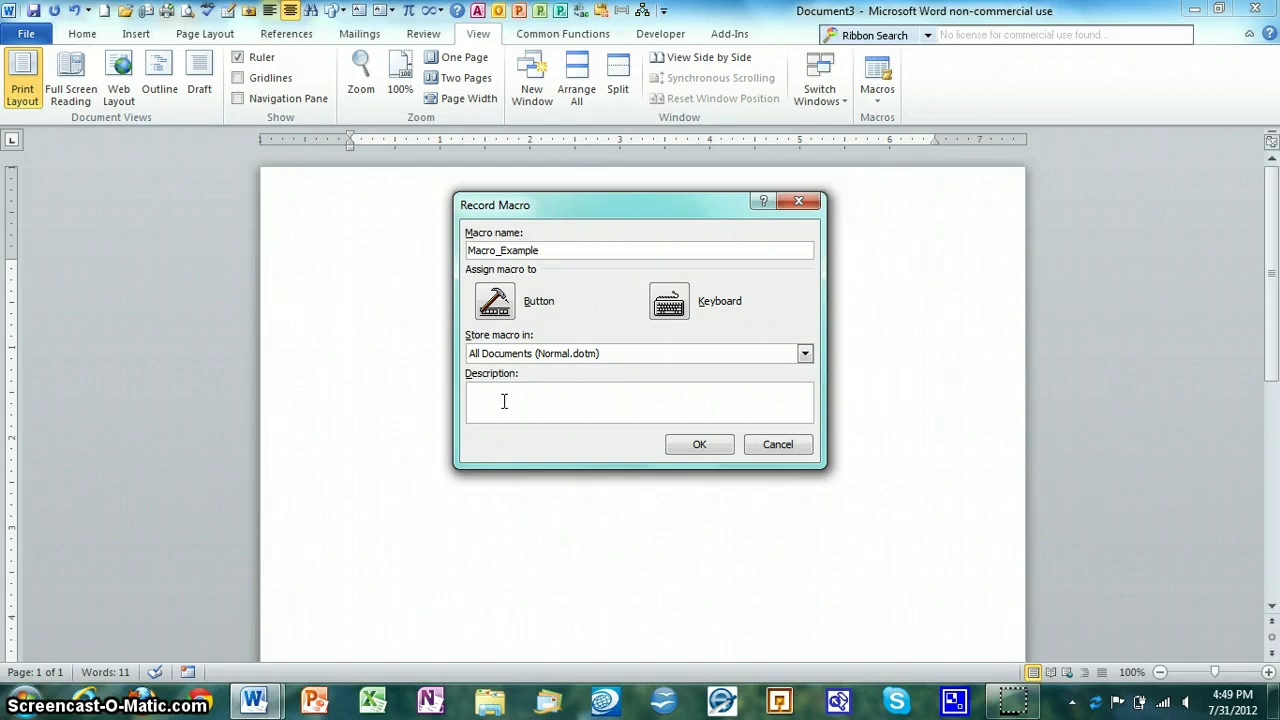
pyautogui.write('changes font')
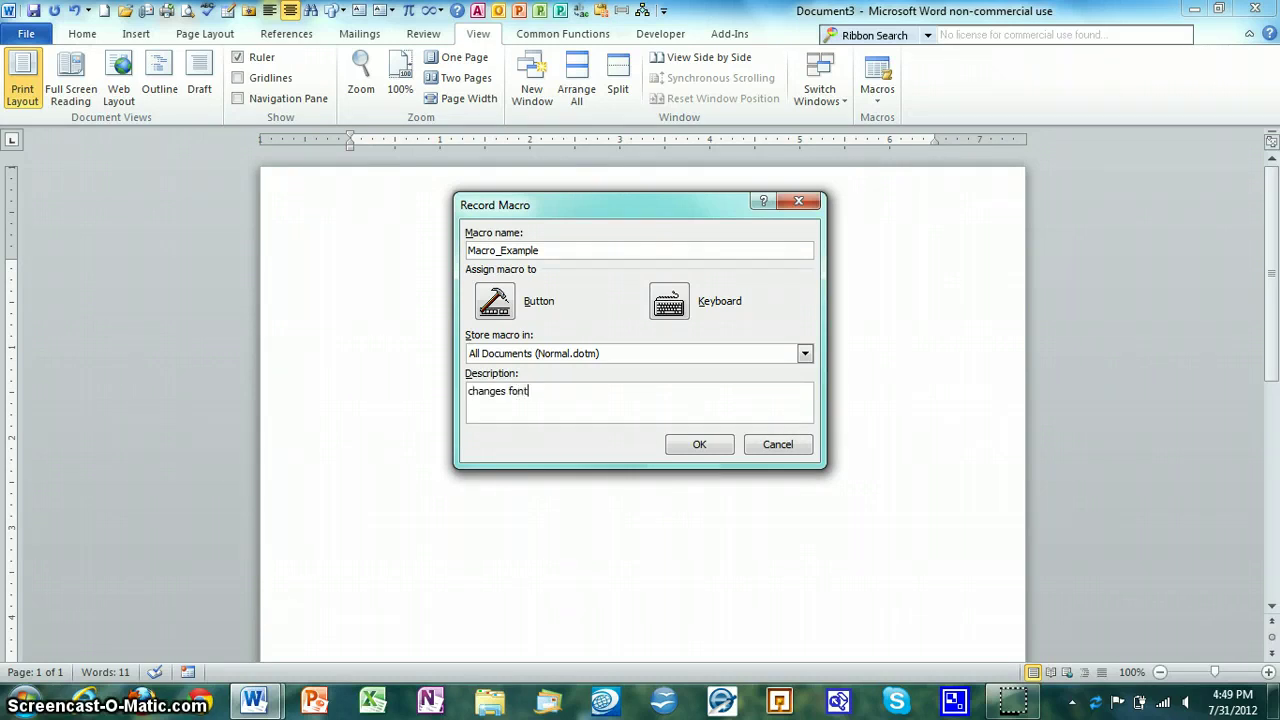
pyautogui.click(495, 305)
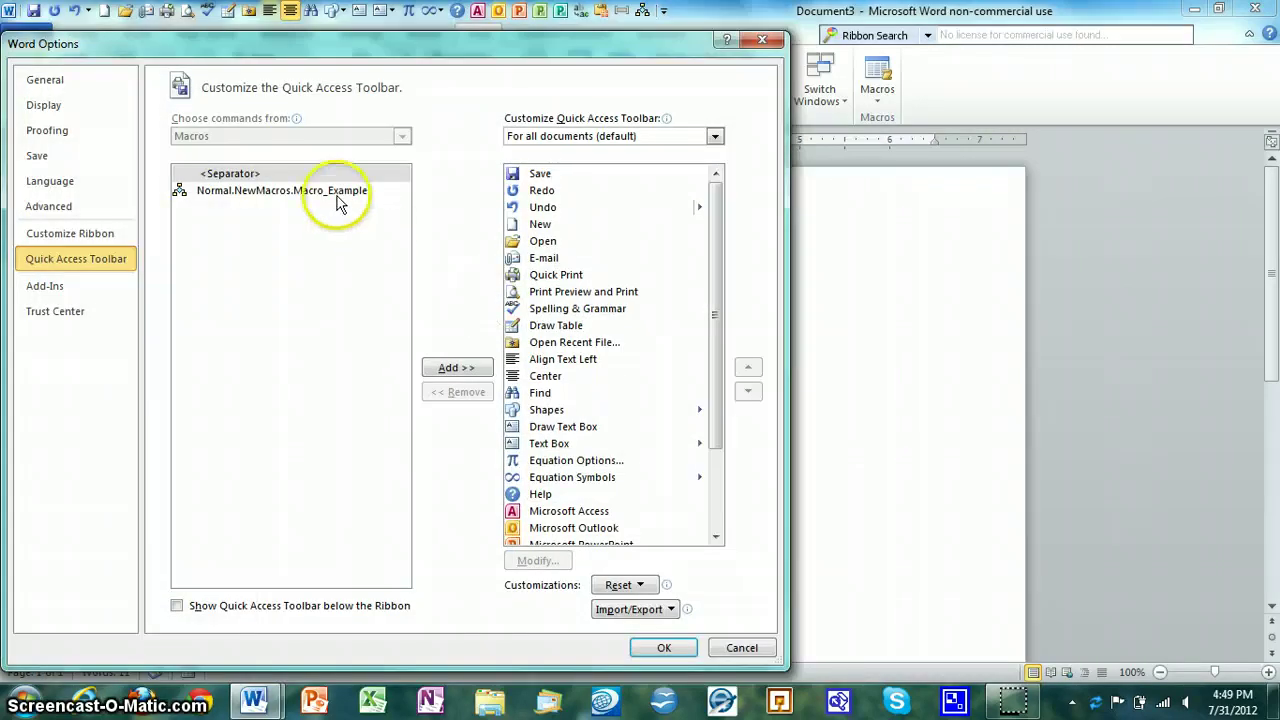
# Step: Put Normal.NewMacros.Macro_Example on the Quick Access Toolbar for all documents and close Word Options
pyautogui.click(338, 199)
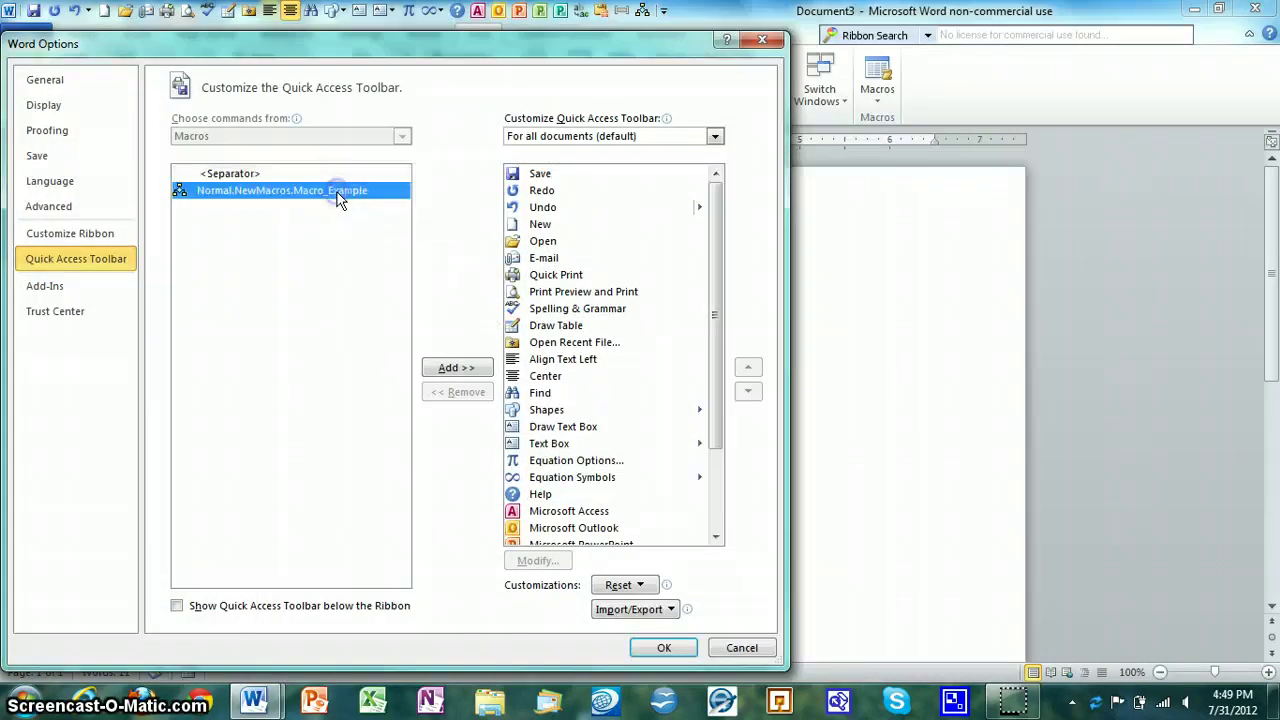
pyautogui.click(479, 375)
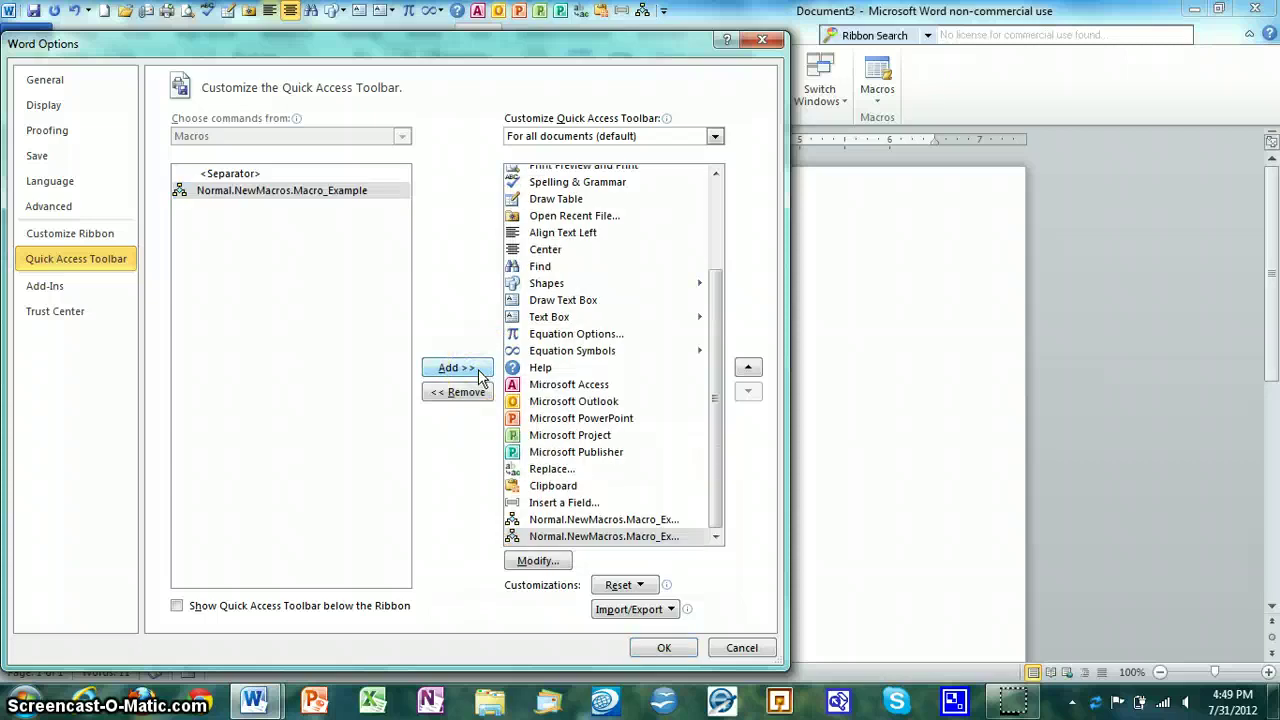
pyautogui.click(712, 140)
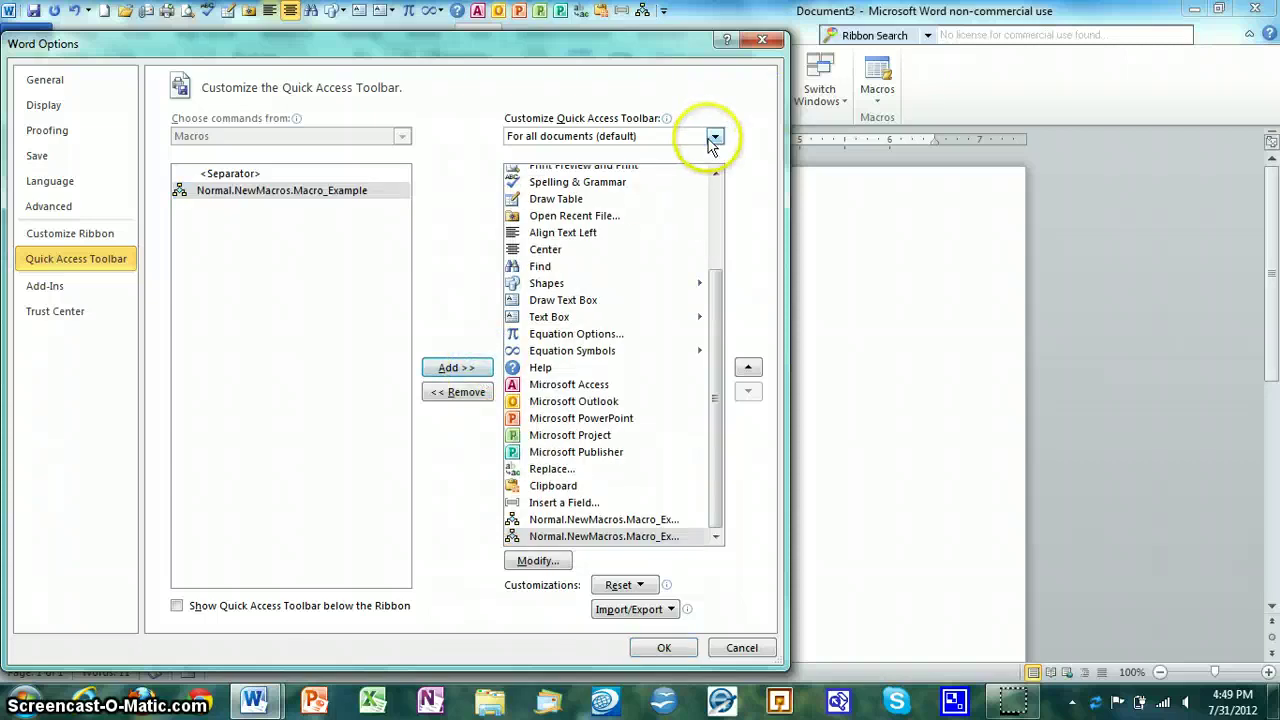
pyautogui.click(712, 150)
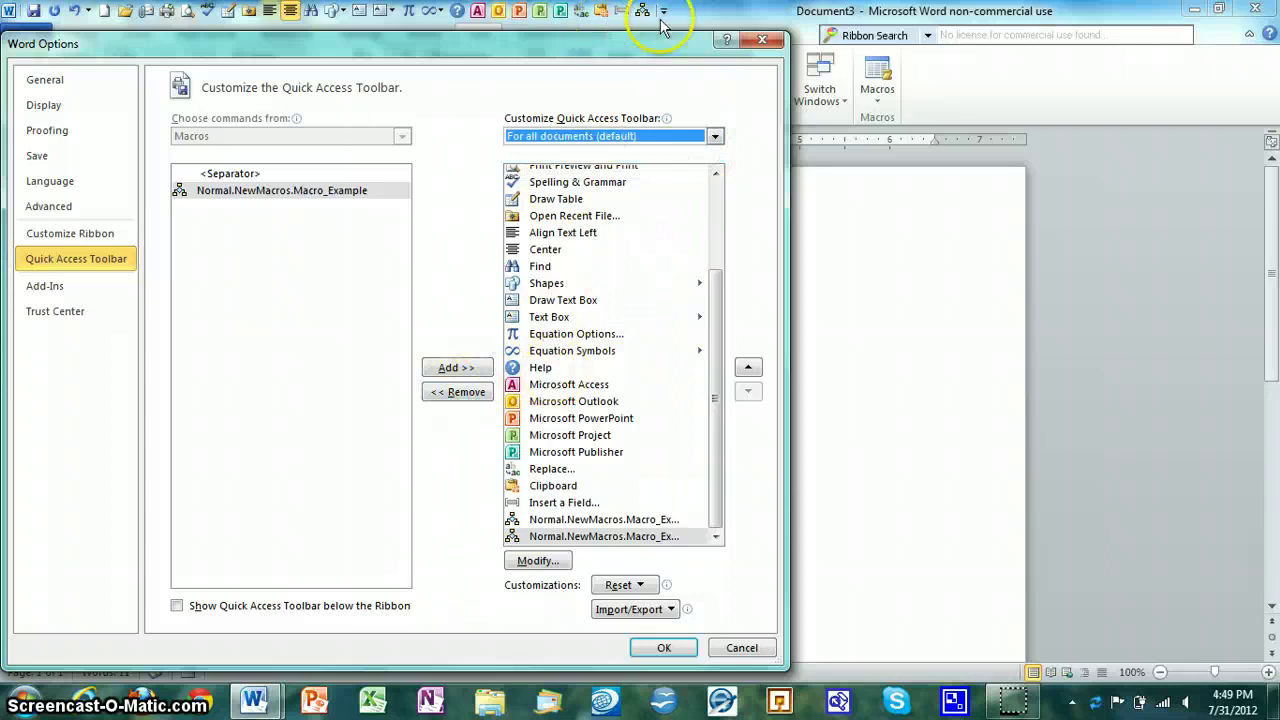
pyautogui.click(602, 336)
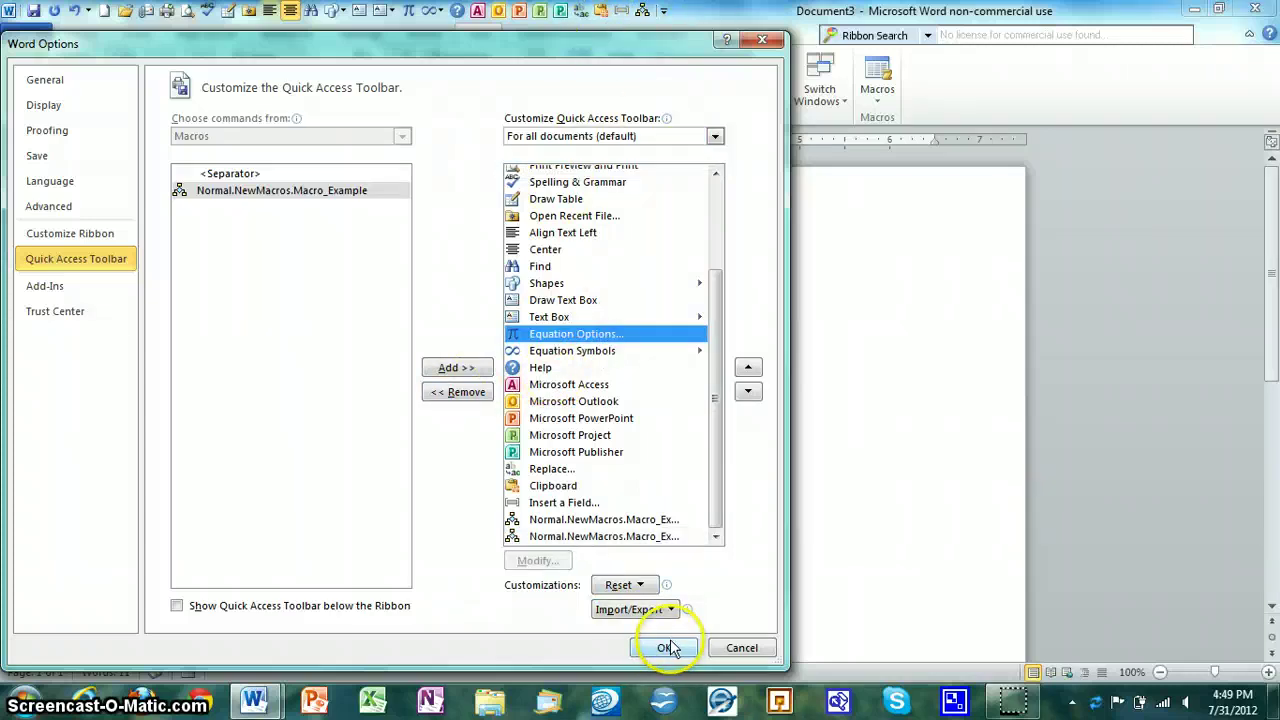
pyautogui.click(665, 647)
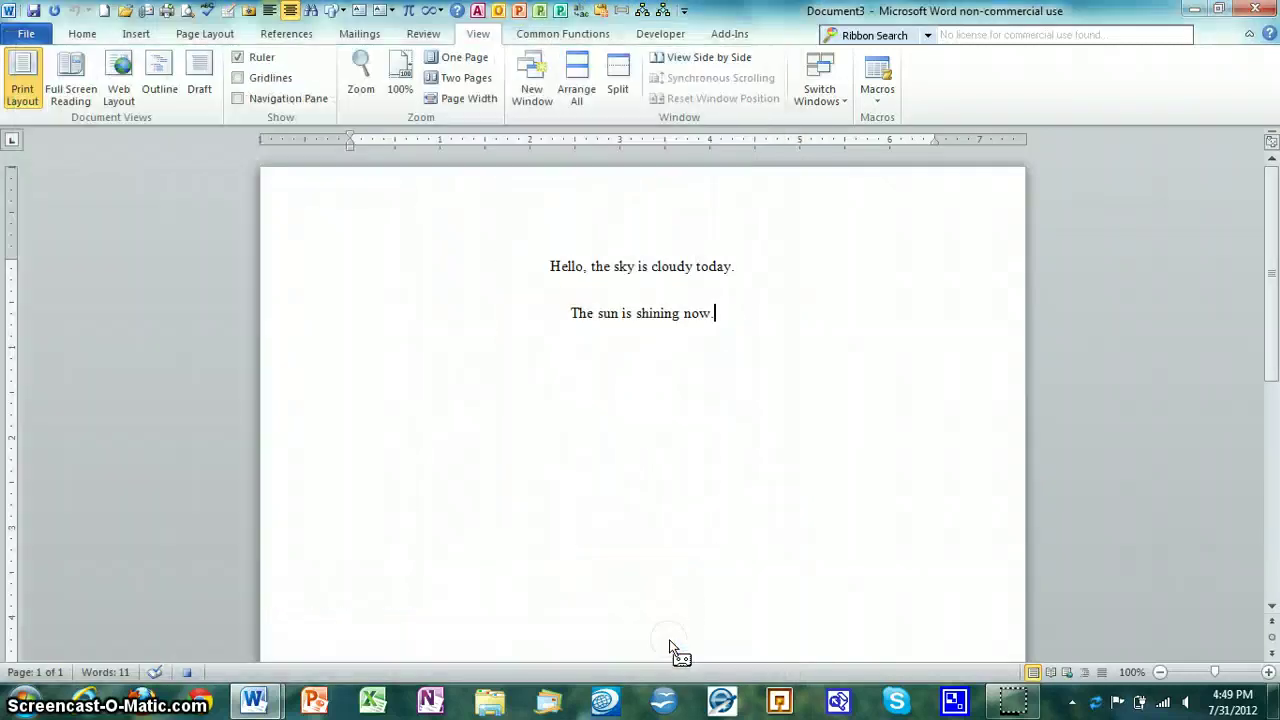
# Step: Select all the document text and set its font to Arial
pyautogui.click(722, 320)
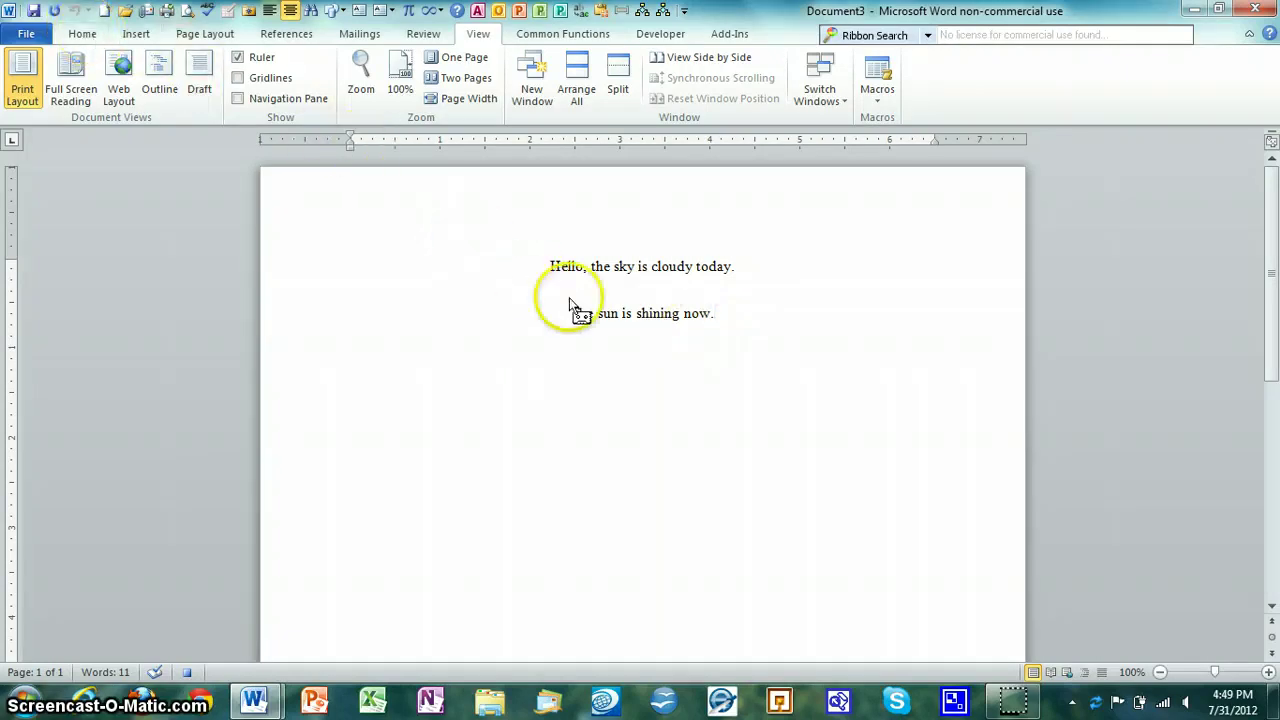
pyautogui.moveTo(551, 260); pyautogui.dragTo(710, 305)
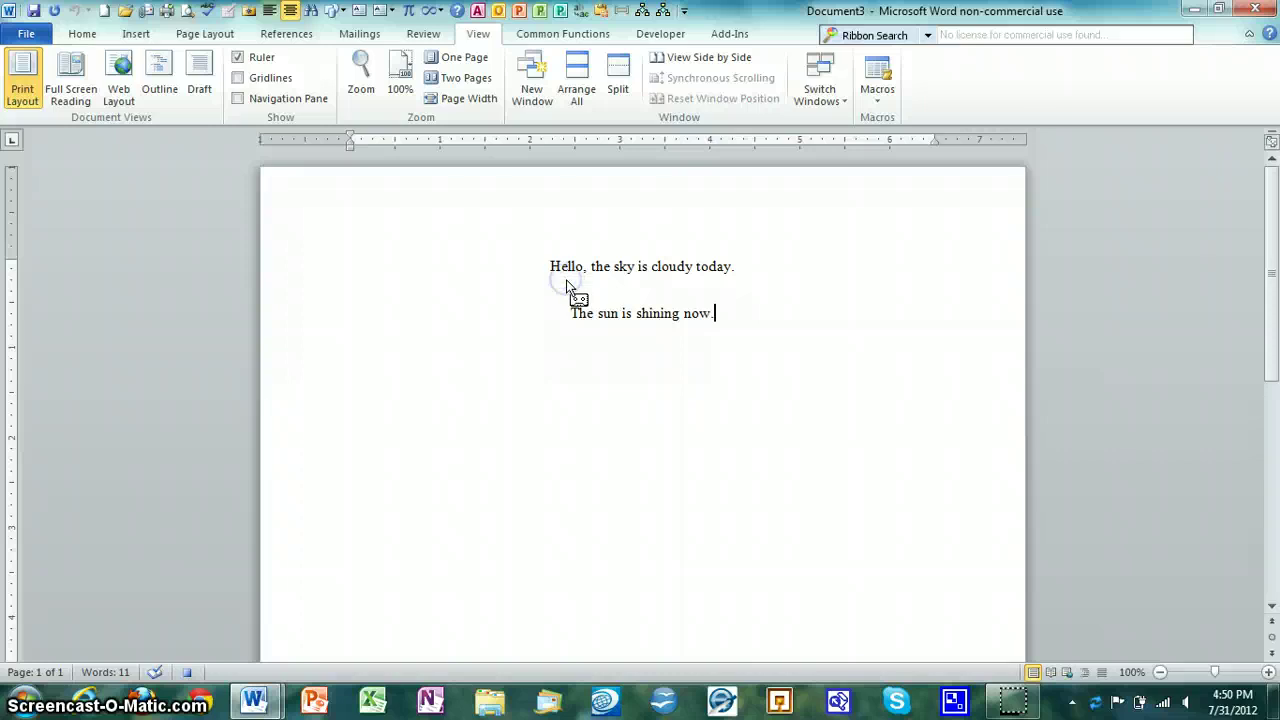
pyautogui.hotkey('ctrl', 'a')
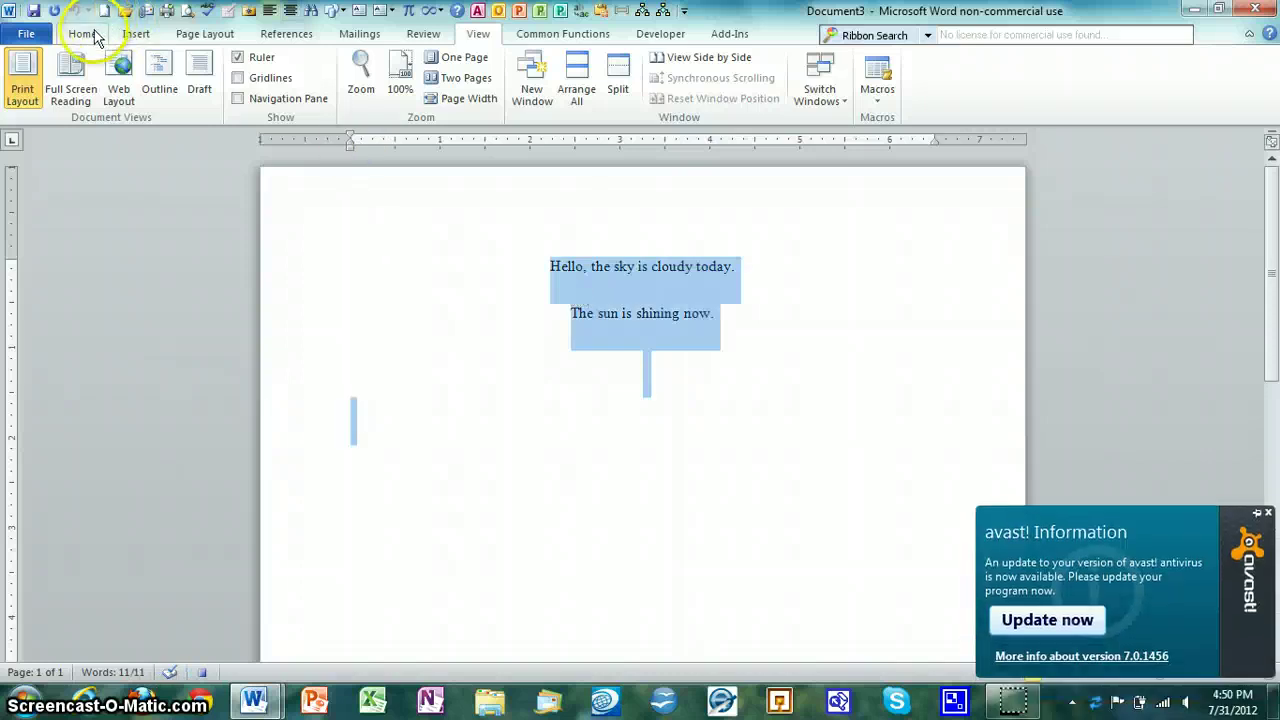
pyautogui.click(85, 34)
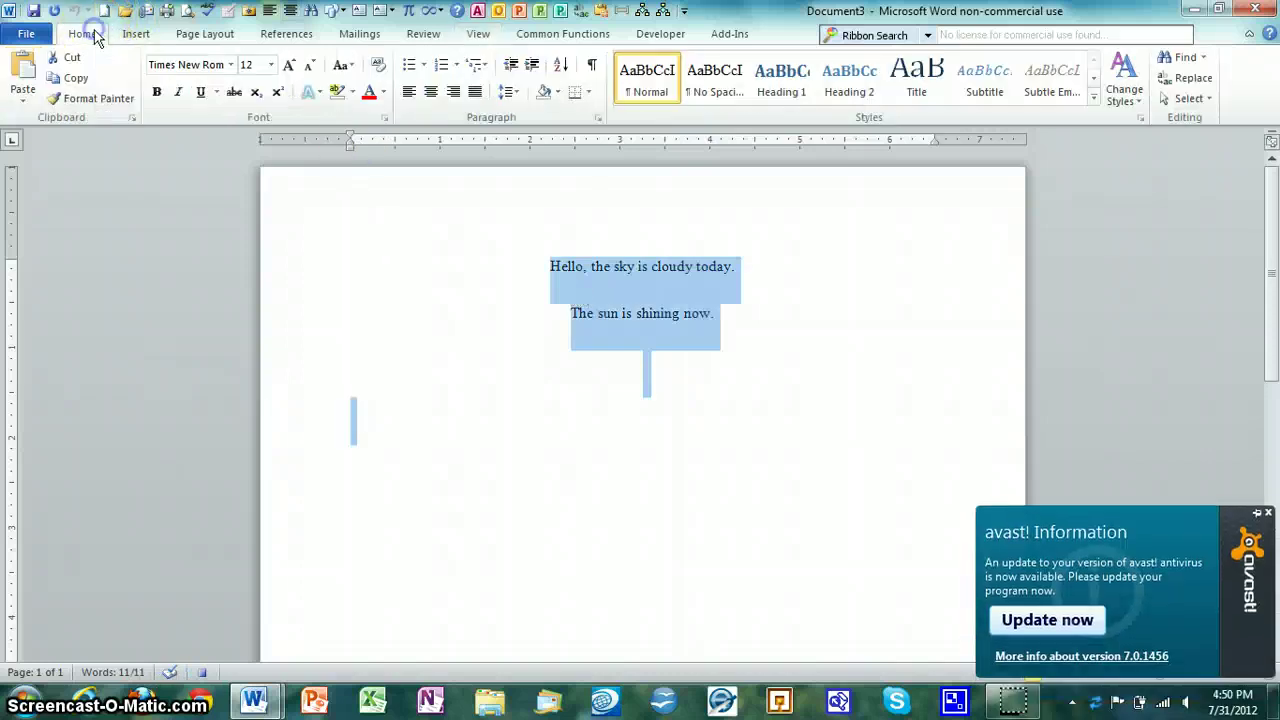
pyautogui.click(233, 66)
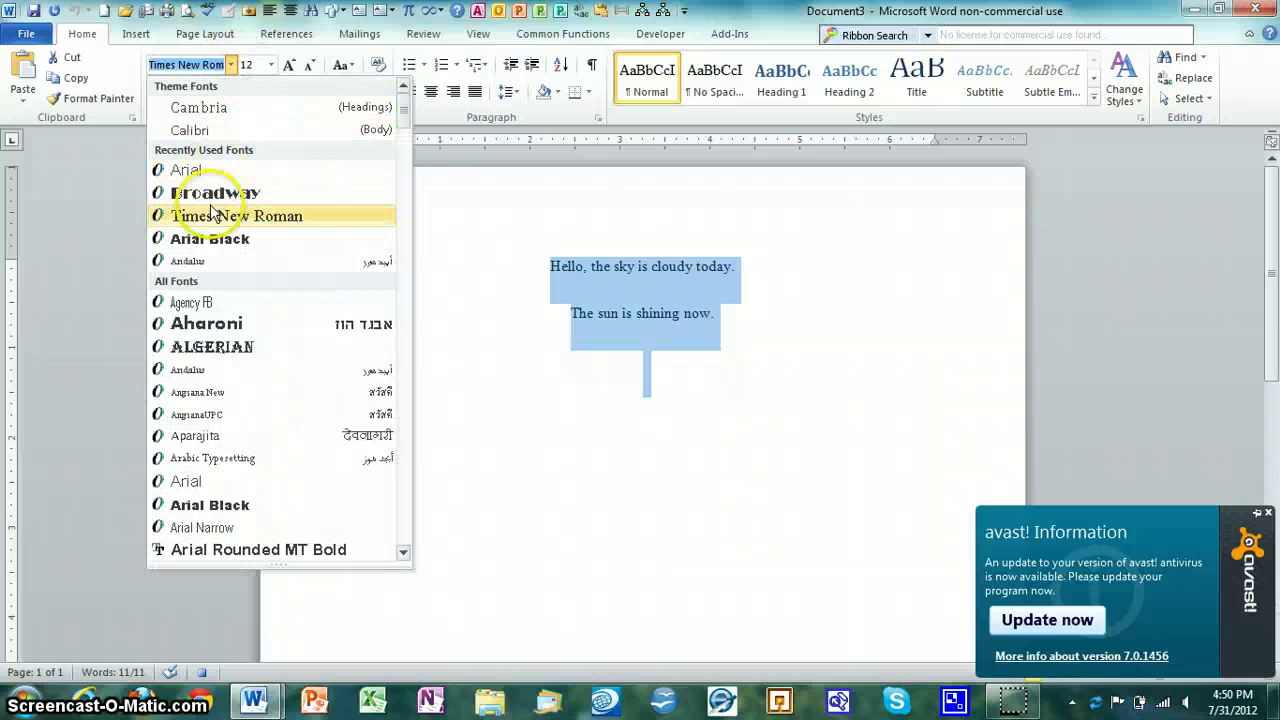
pyautogui.click(186, 171)
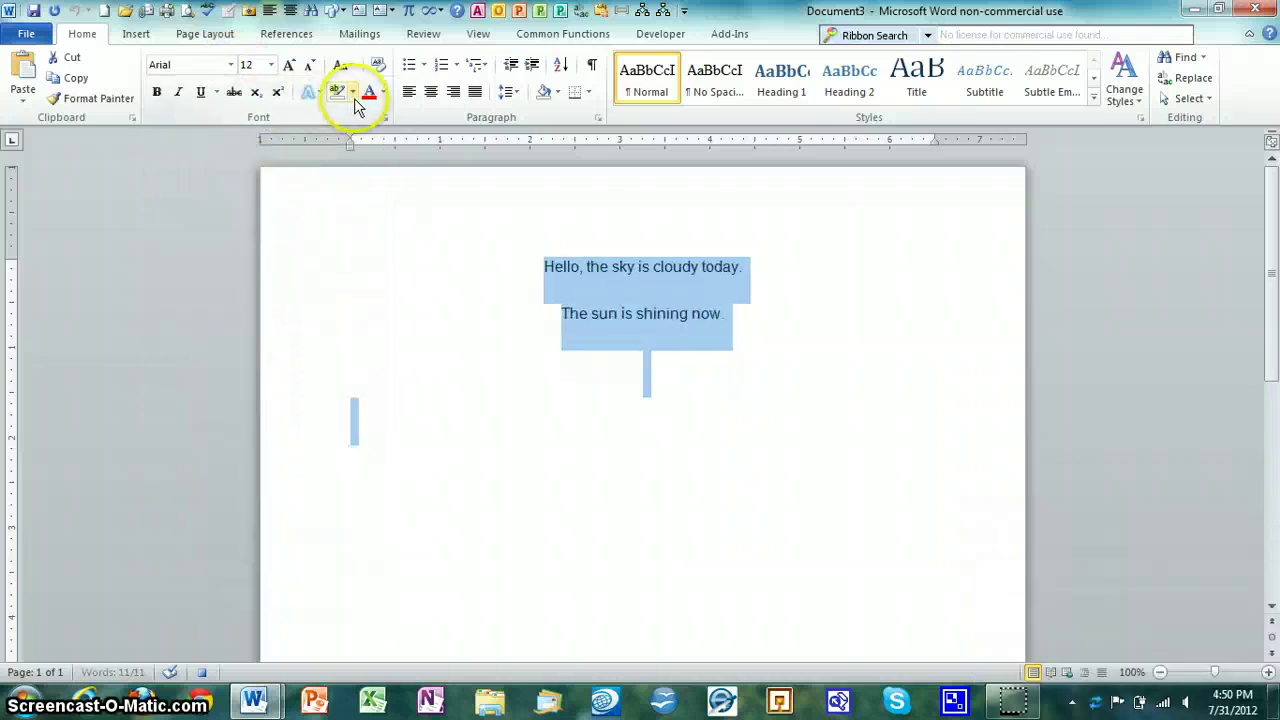
# Step: Make the text red, bold, italic and underlined, then stop recording Macro_Example
pyautogui.click(368, 95)
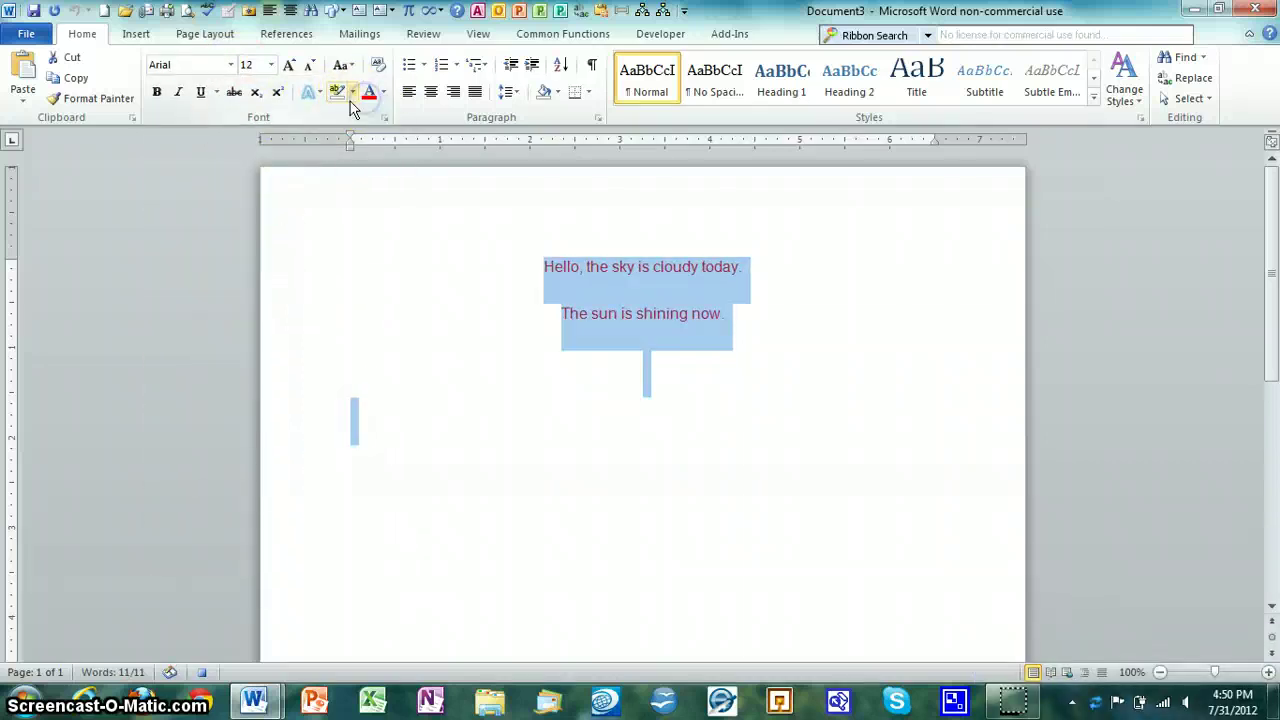
pyautogui.click(158, 93)
pyautogui.click(178, 92)
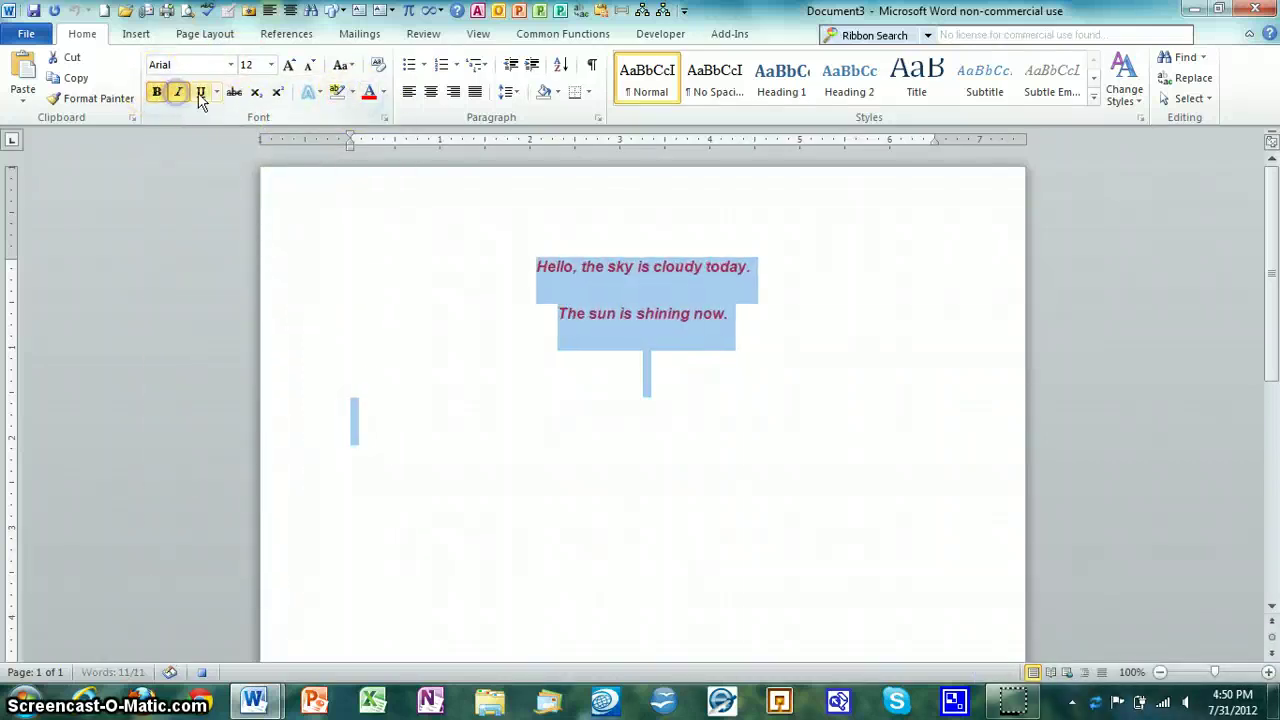
pyautogui.click(200, 93)
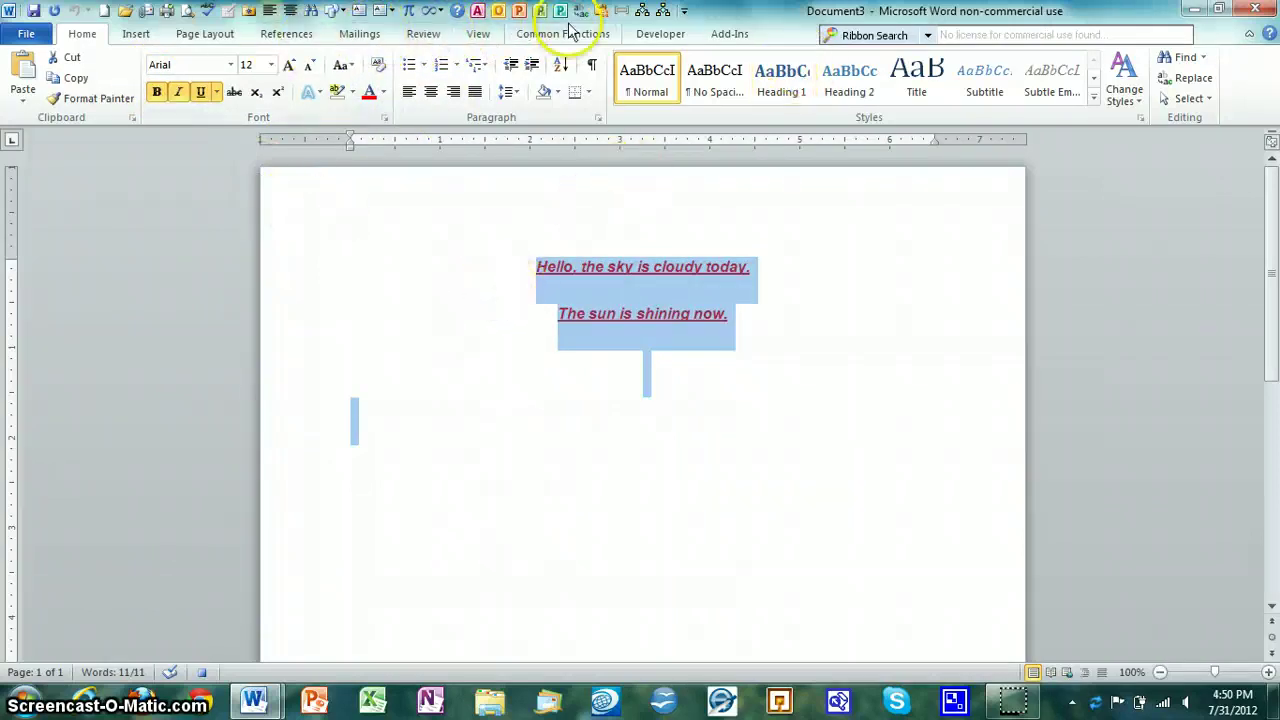
pyautogui.click(645, 36)
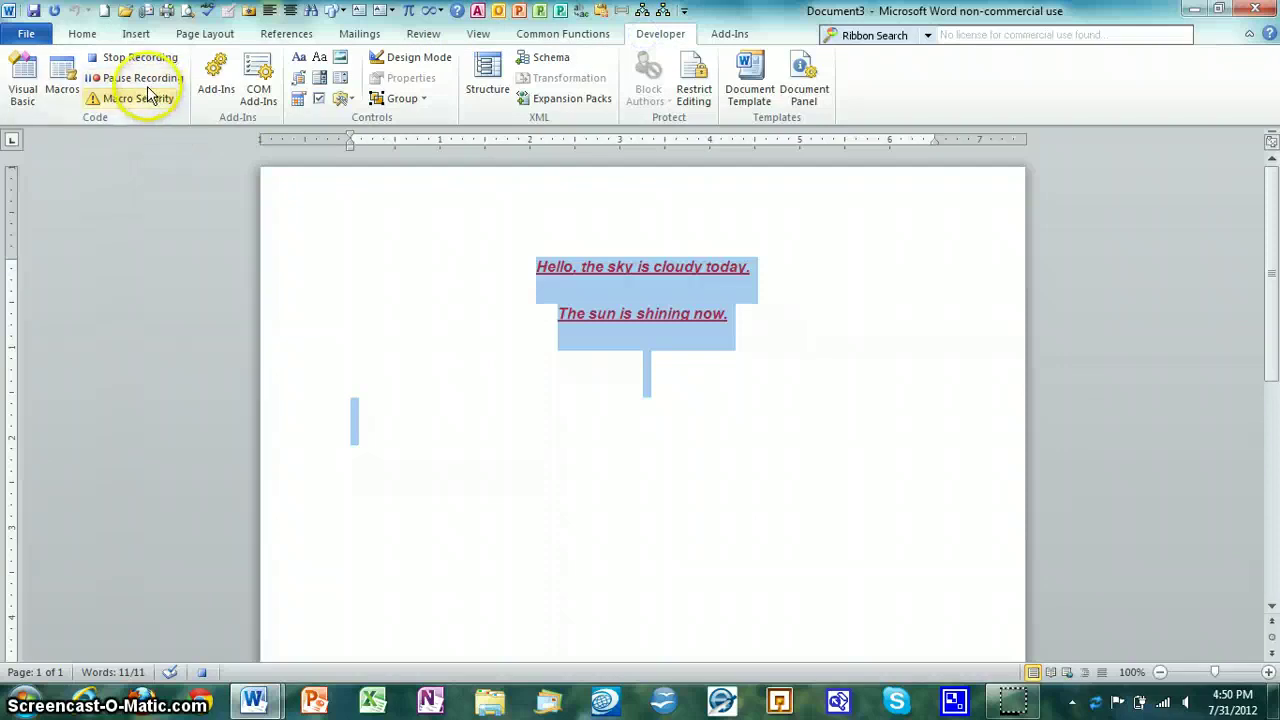
pyautogui.click(140, 58)
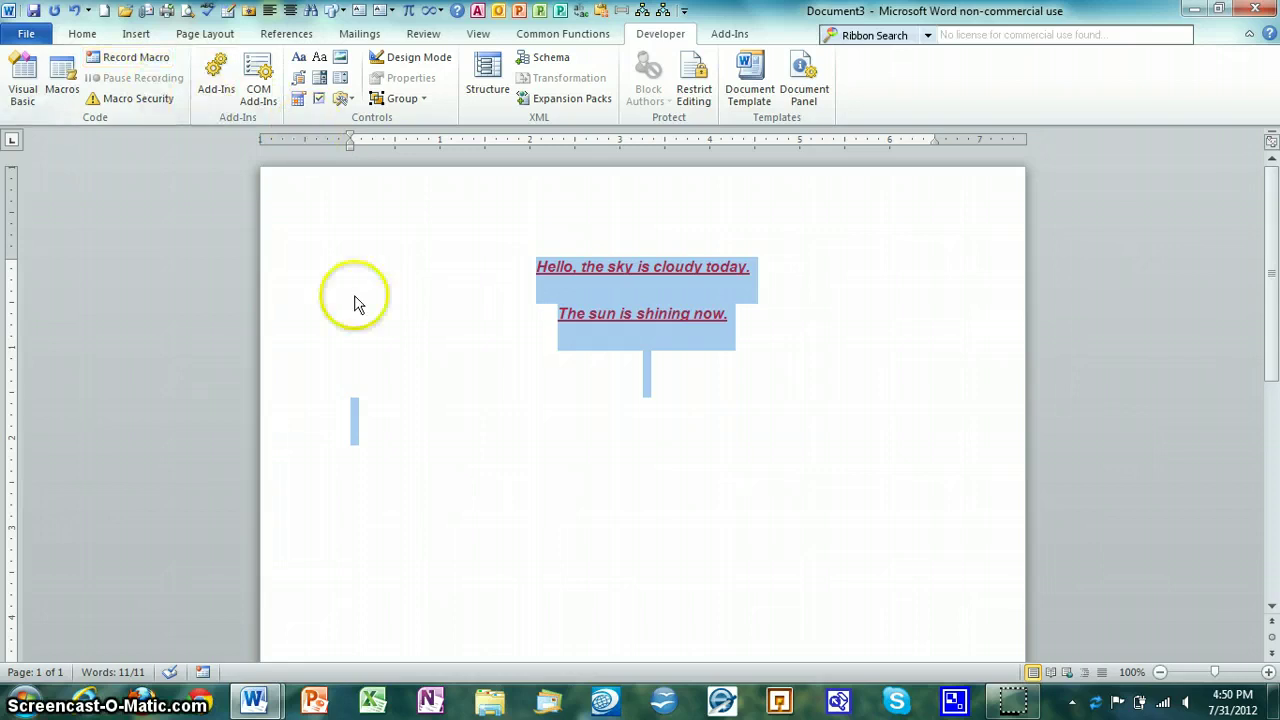
# Step: Clear all formatting from both sentences, returning them to plain Times New Roman
pyautogui.click(525, 558)
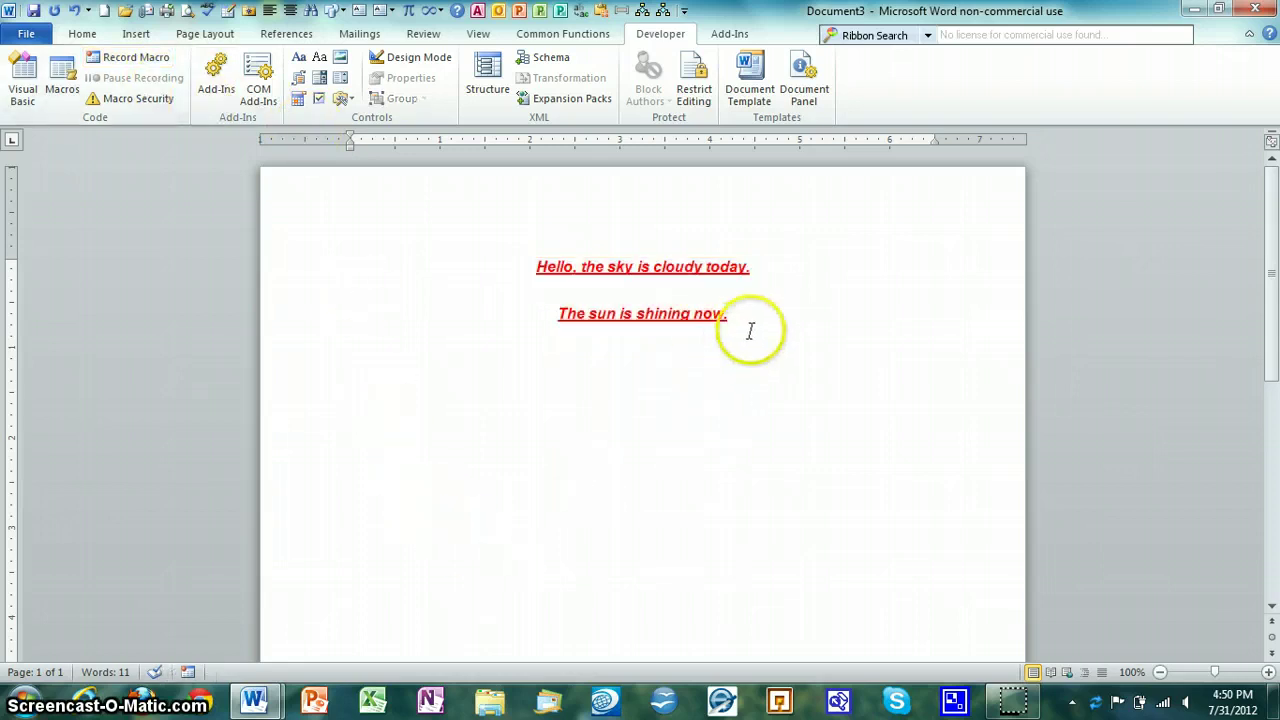
pyautogui.moveTo(749, 322); pyautogui.dragTo(517, 240)
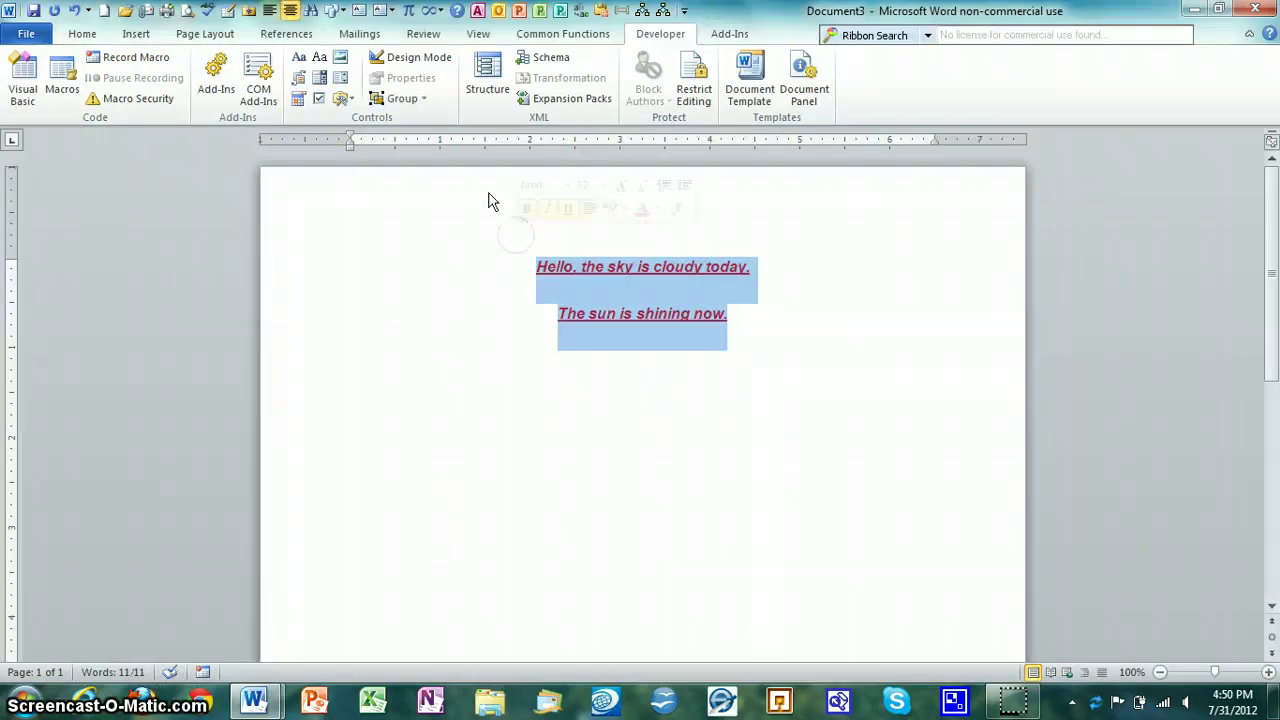
pyautogui.click(84, 34)
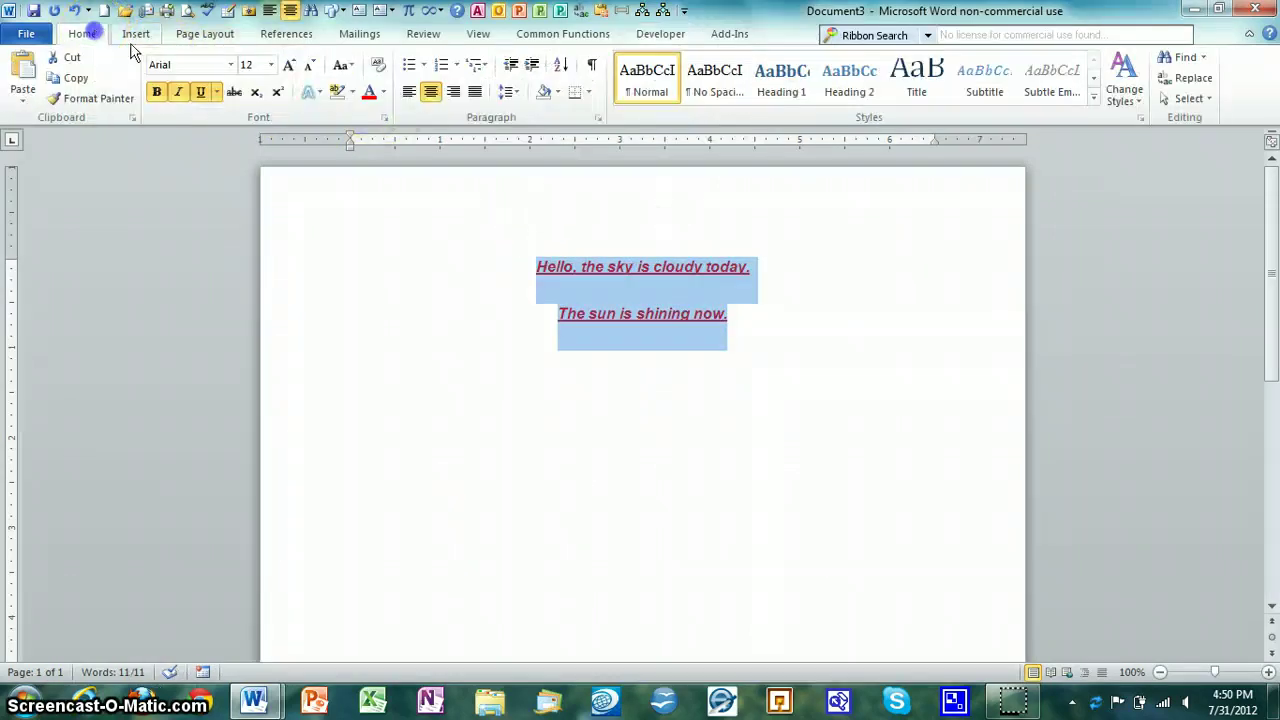
pyautogui.click(377, 66)
pyautogui.click(543, 341)
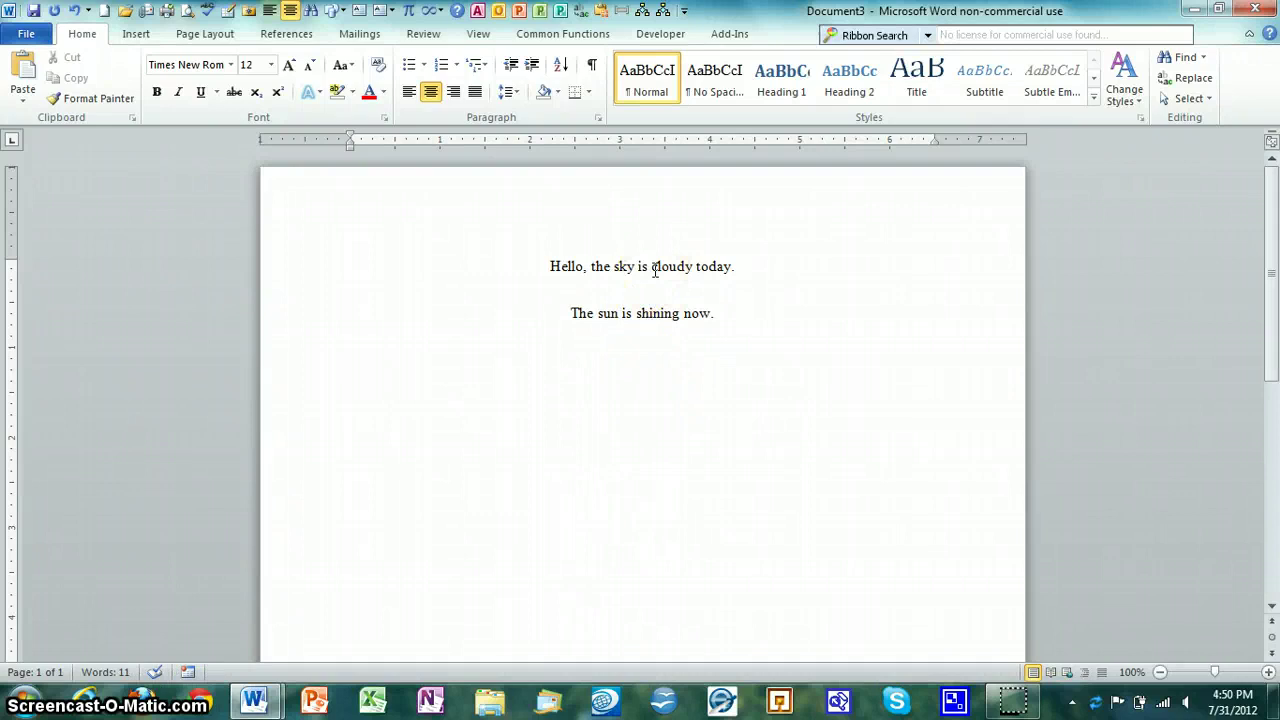
# Step: Run Macro_Example from the Quick Access Toolbar to reapply bold, italic, underlined Arial
pyautogui.click(655, 268)
pyautogui.click(664, 12)
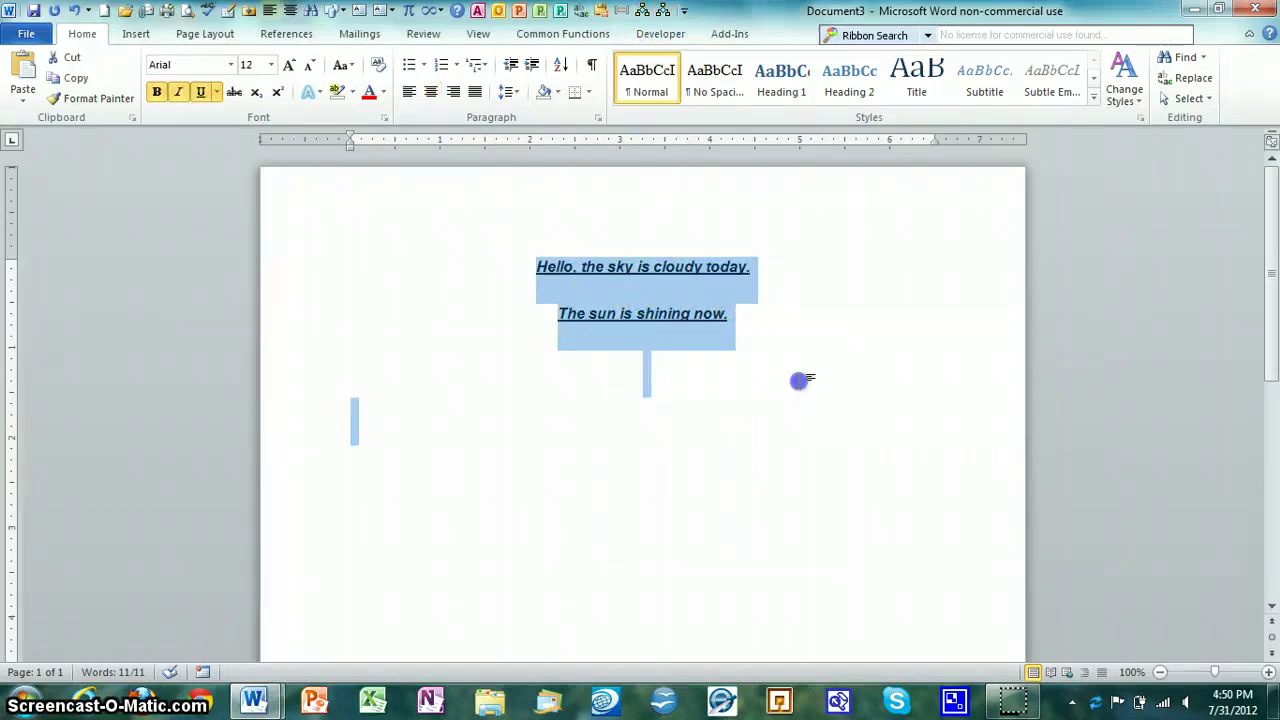
pyautogui.click(803, 380)
pyautogui.click(712, 318)
pyautogui.moveTo(712, 318); pyautogui.dragTo(560, 284)
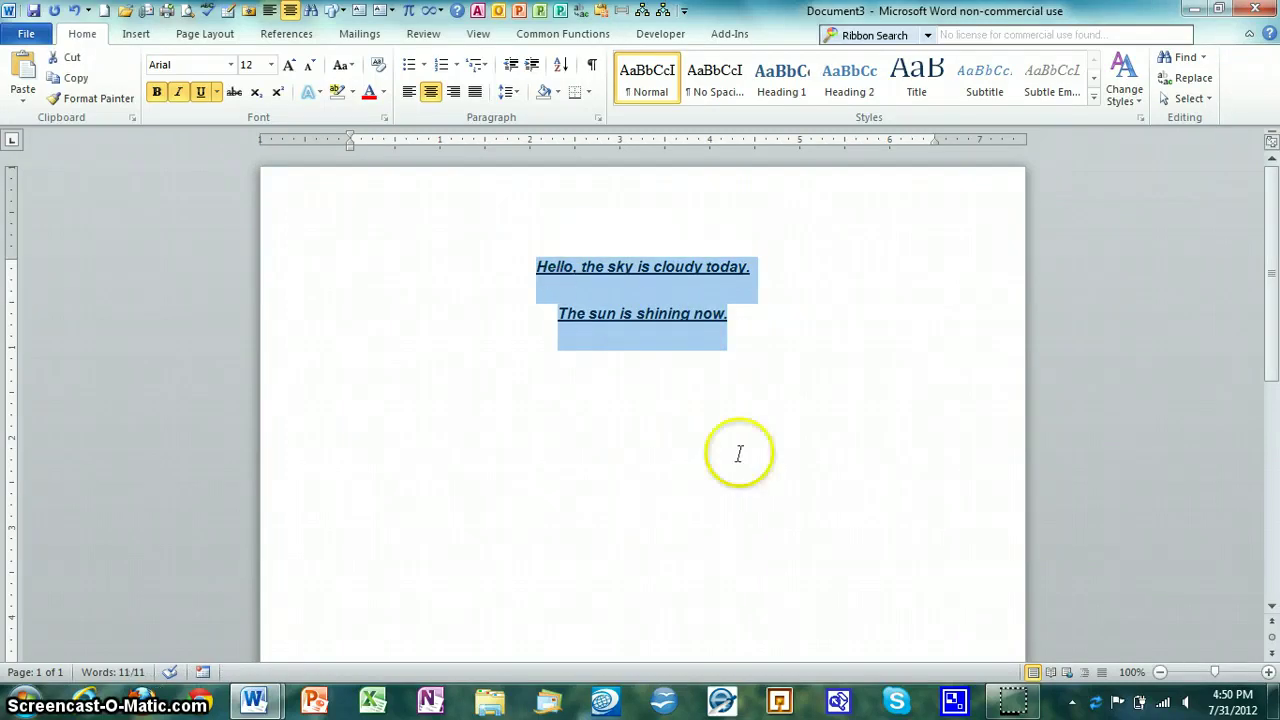